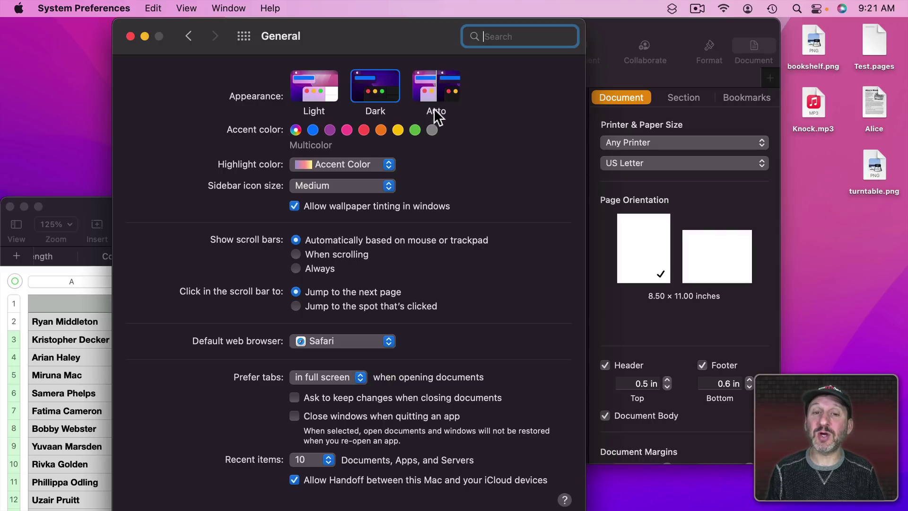
- Try the Auto appearance and set the system appearance to Light
{"action": "left_click", "coordinate": [435, 91]}
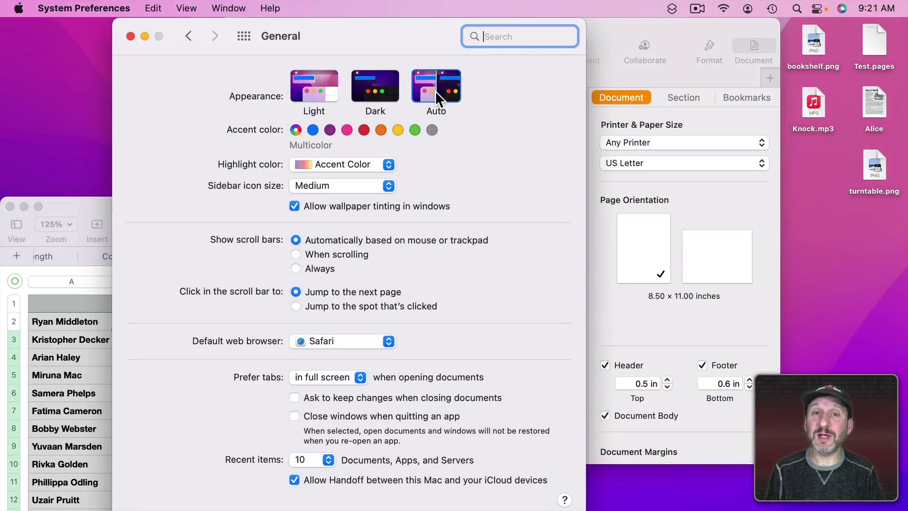
{"action": "left_click", "coordinate": [314, 86]}
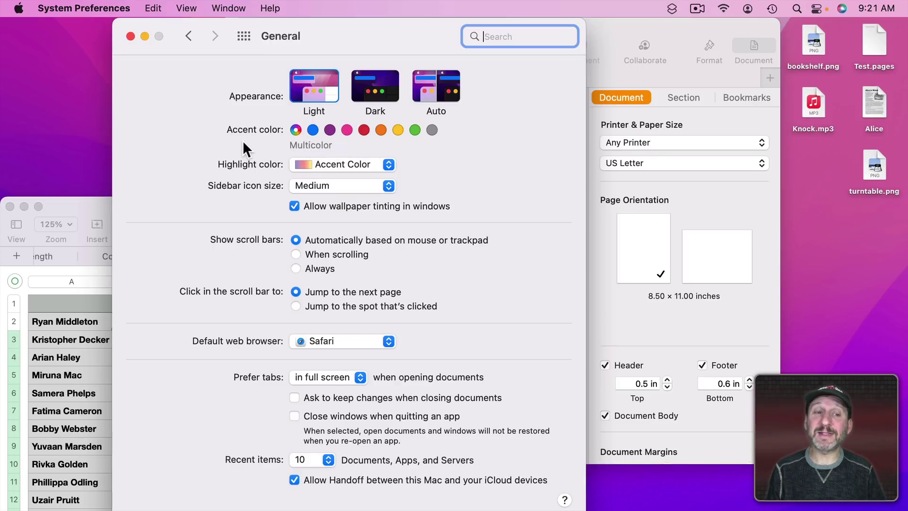
- Compare the accent colors in the Examples spreadsheet and the Alice document, selecting the opening lines of Alice's first paragraph
{"action": "left_click", "coordinate": [96, 198]}
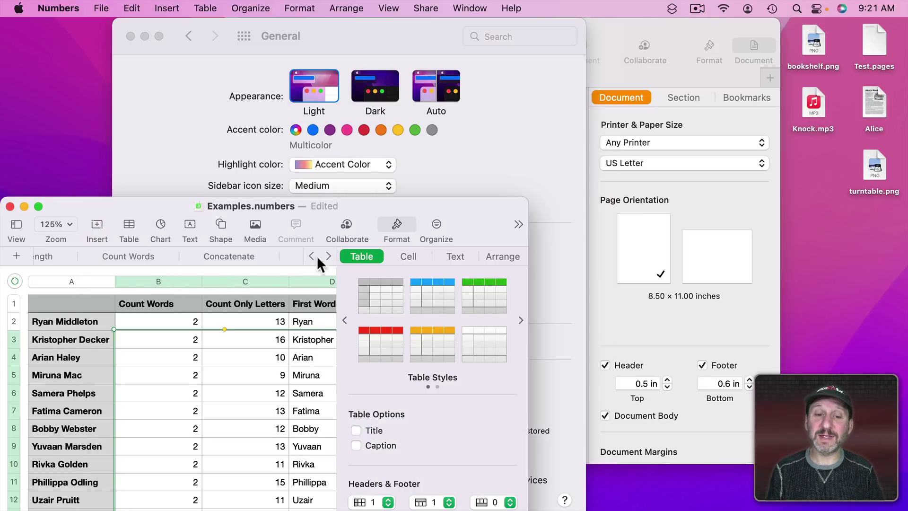
{"action": "left_click", "coordinate": [596, 77]}
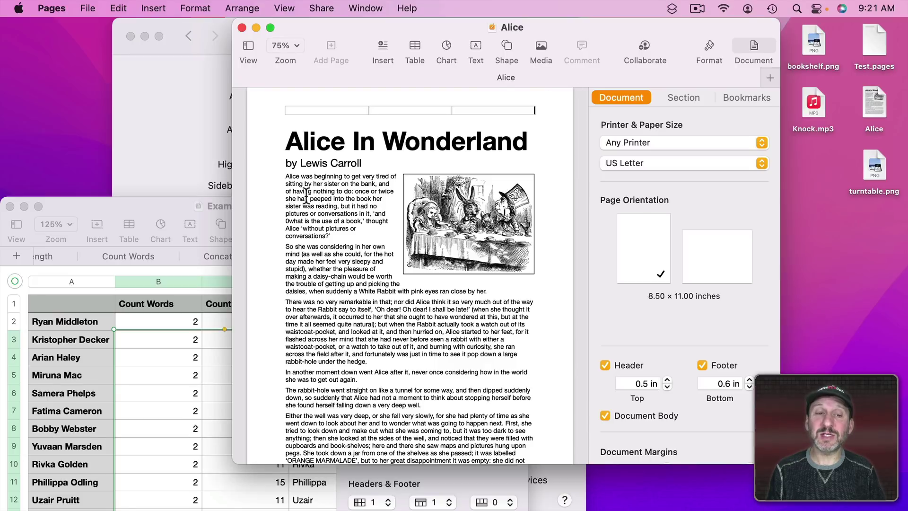
{"action": "left_click_drag", "start_coordinate": [287, 177], "coordinate": [351, 203]}
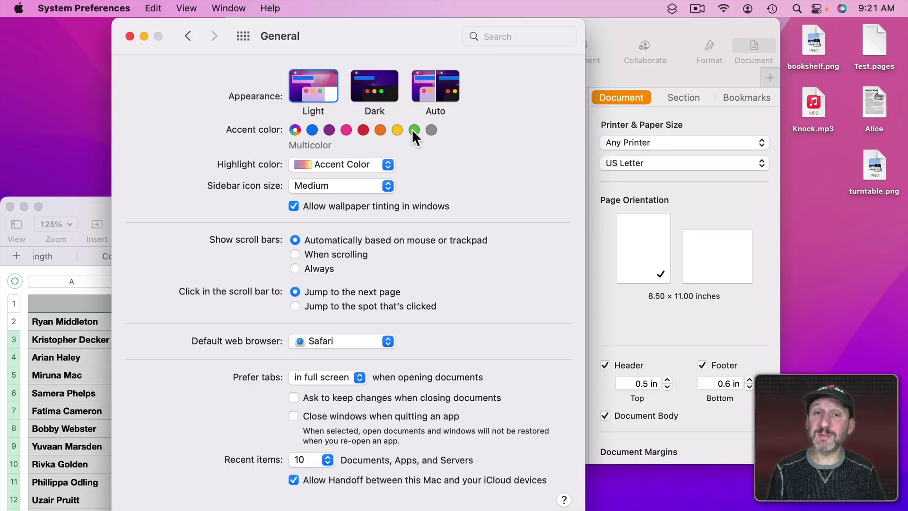
- Try the Blue accent color and check it in the Alice document and the Examples spreadsheet
{"action": "left_click", "coordinate": [313, 131]}
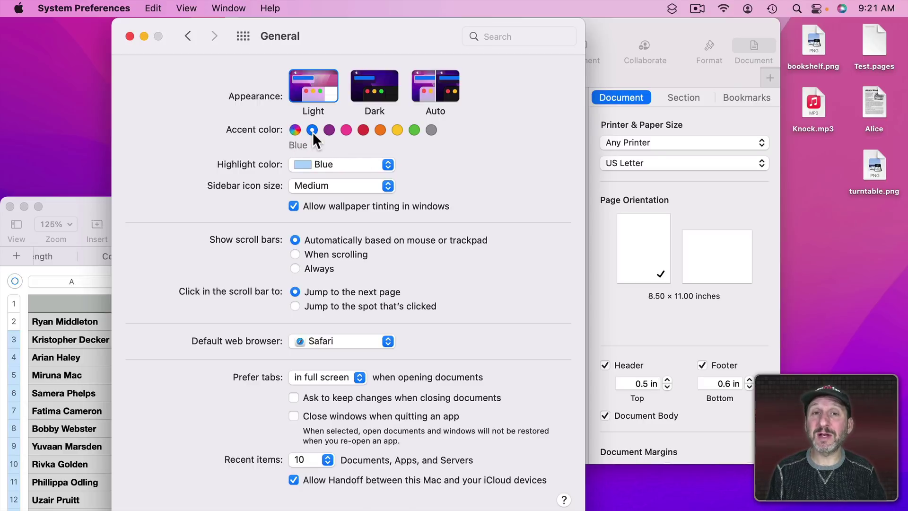
{"action": "left_click", "coordinate": [613, 34]}
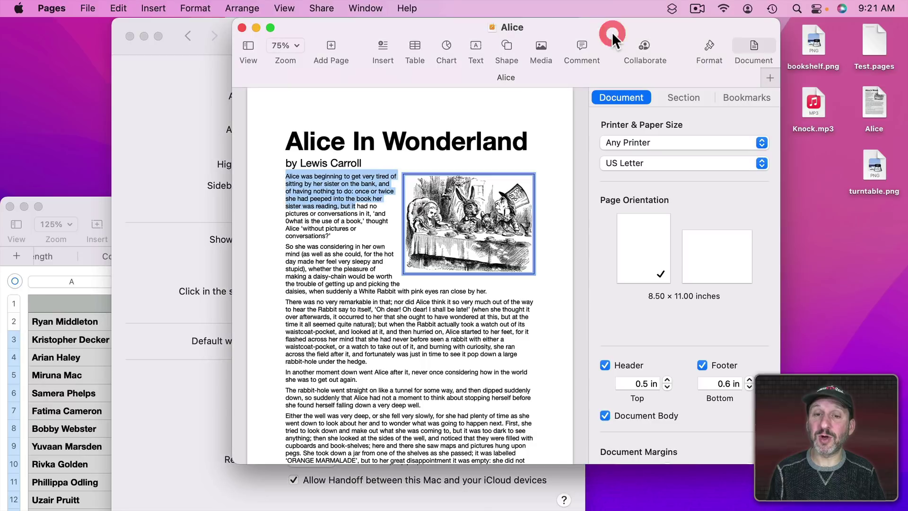
{"action": "left_click", "coordinate": [89, 204]}
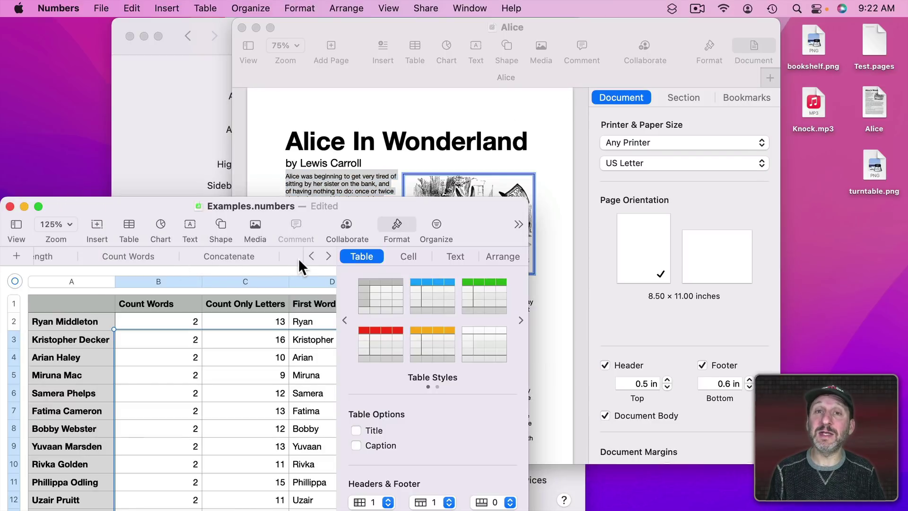
- Set the system highlight color to Green and check it on the selected text in the Alice document
{"action": "left_click", "coordinate": [218, 165]}
{"action": "left_click", "coordinate": [315, 161]}
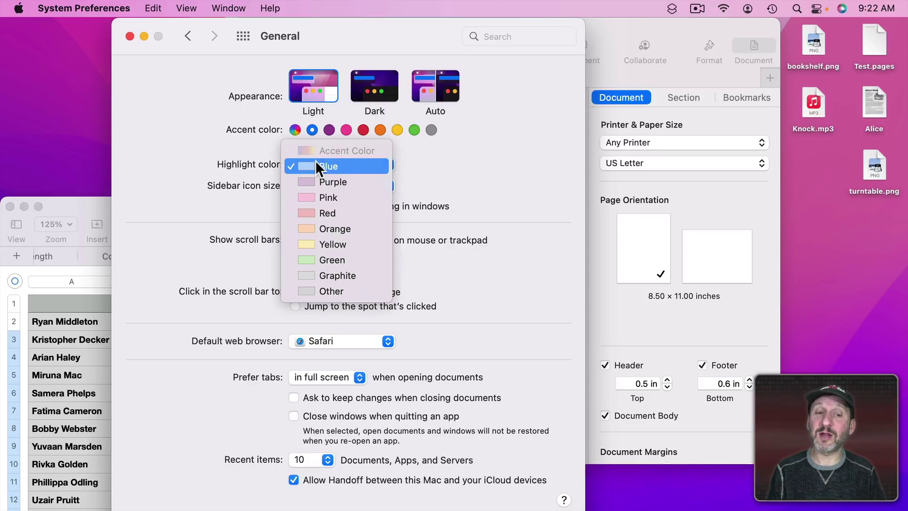
{"action": "left_click", "coordinate": [326, 262]}
{"action": "left_click", "coordinate": [596, 28]}
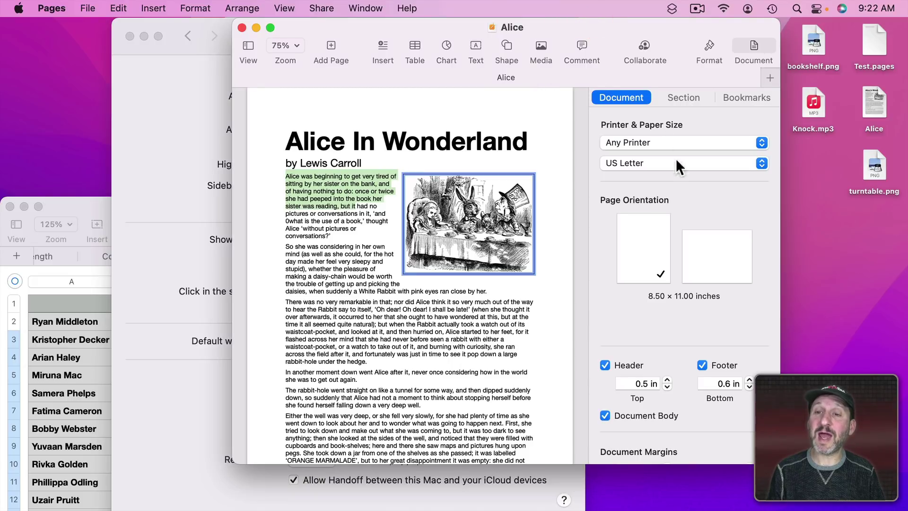
{"action": "left_click", "coordinate": [188, 103]}
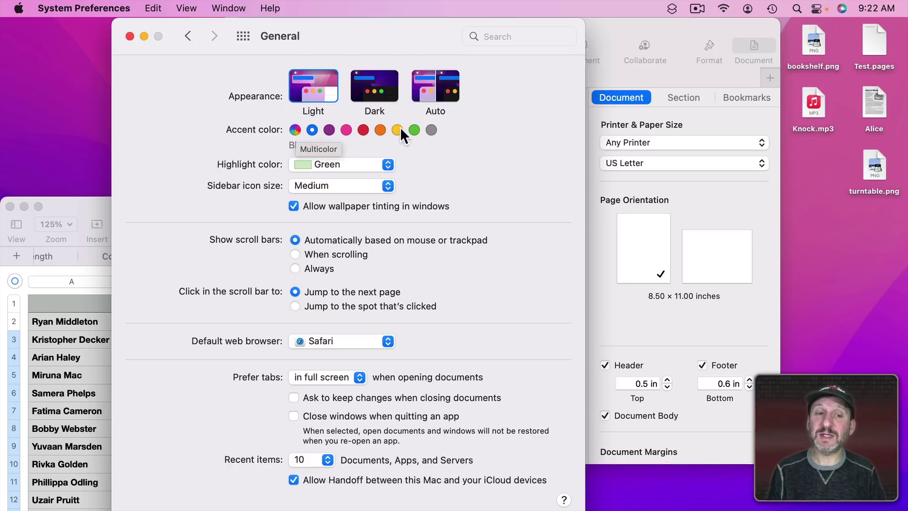
- Set the accent color to Multicolor and review the available highlight color options
{"action": "left_click", "coordinate": [292, 130]}
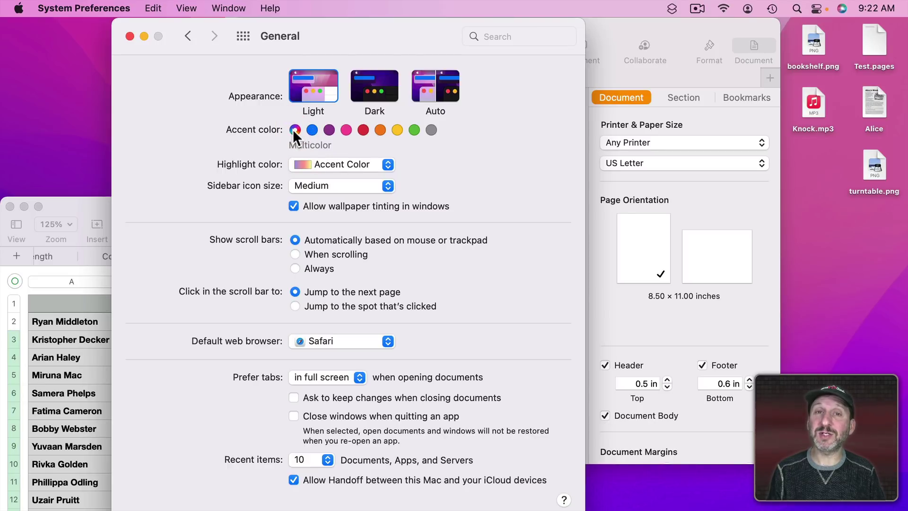
{"action": "left_click", "coordinate": [337, 163]}
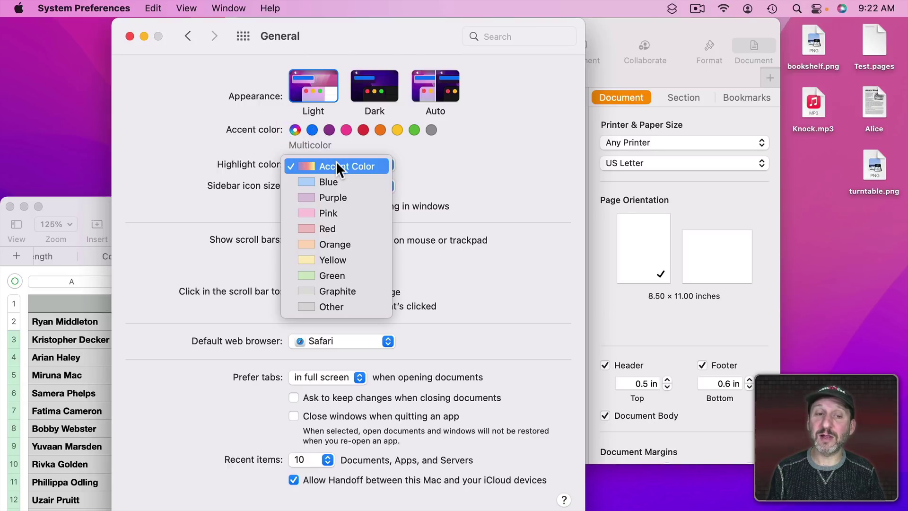
{"action": "left_click", "coordinate": [336, 247]}
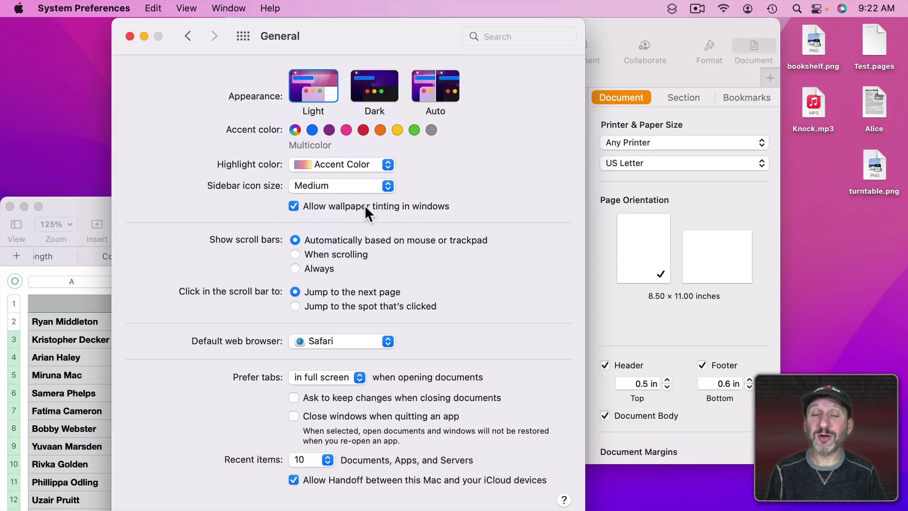
- Turn on Reduce transparency in the Accessibility display settings and check its effect on the Alice document window
{"action": "left_click", "coordinate": [243, 38]}
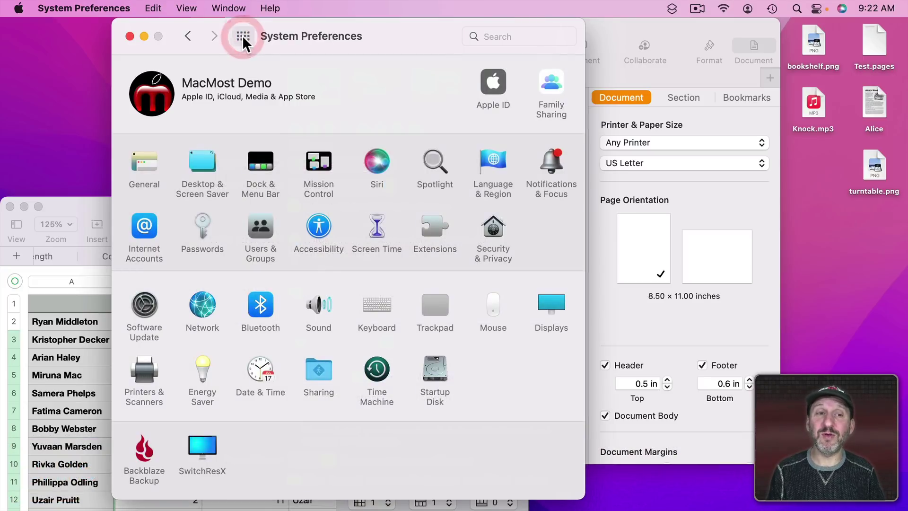
{"action": "left_click", "coordinate": [313, 227]}
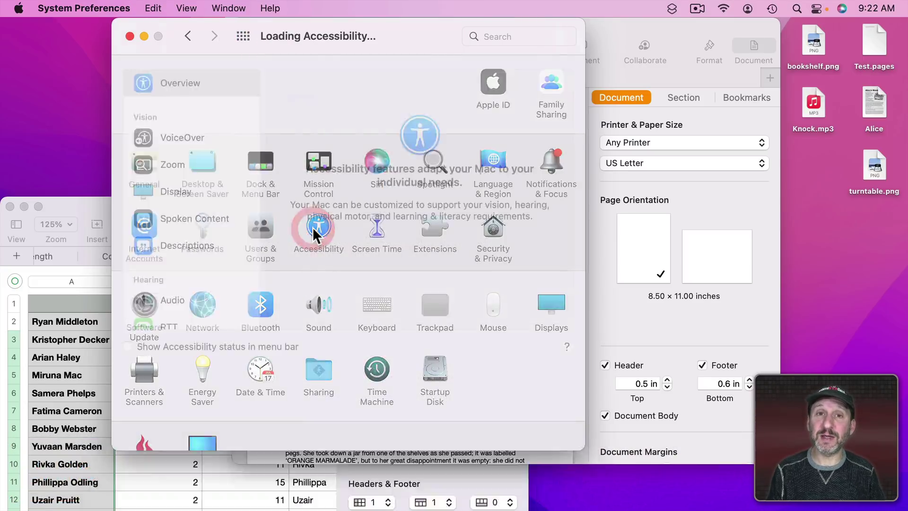
{"action": "left_click", "coordinate": [191, 195]}
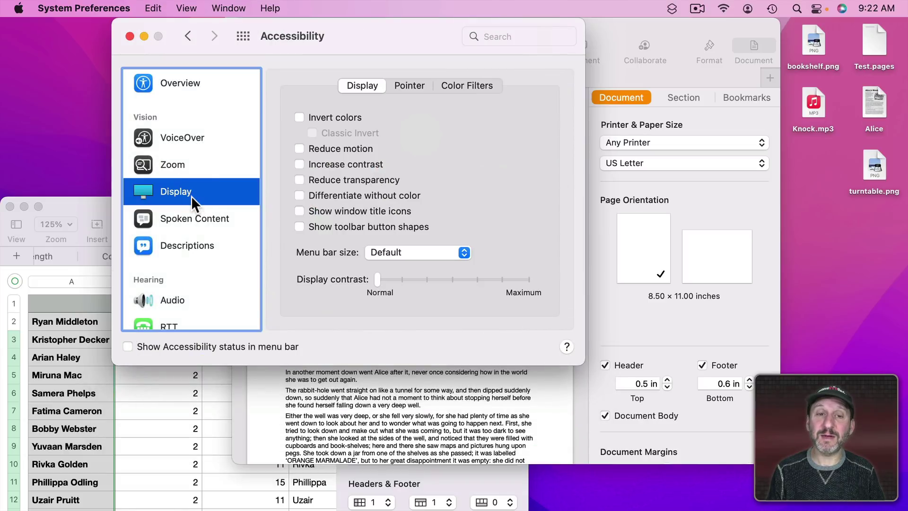
{"action": "left_click", "coordinate": [300, 179]}
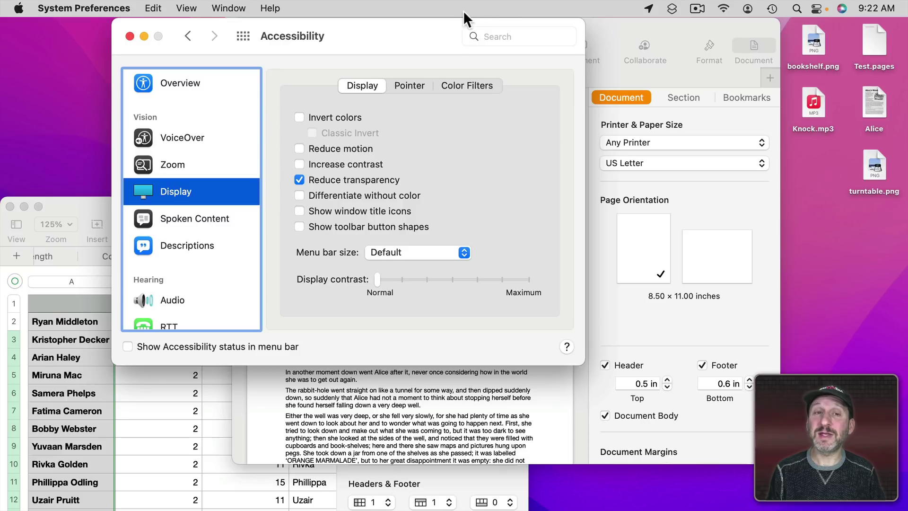
{"action": "left_click", "coordinate": [605, 33]}
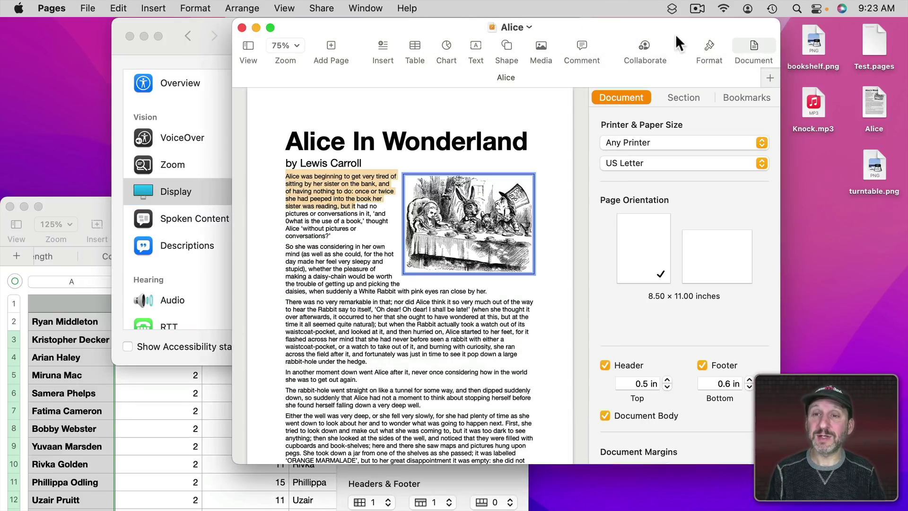
{"action": "left_click", "coordinate": [219, 37]}
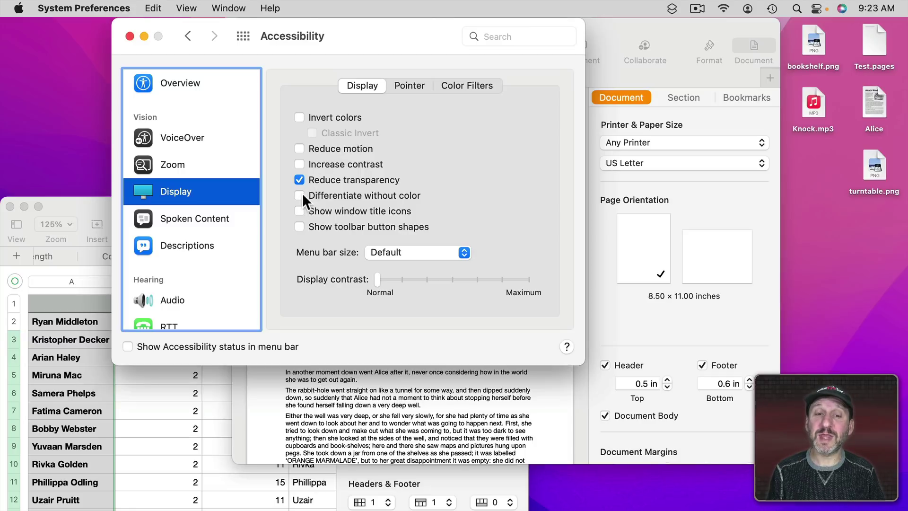
- Turn on Increase contrast and check its effect on the Alice document window
{"action": "left_click", "coordinate": [298, 164]}
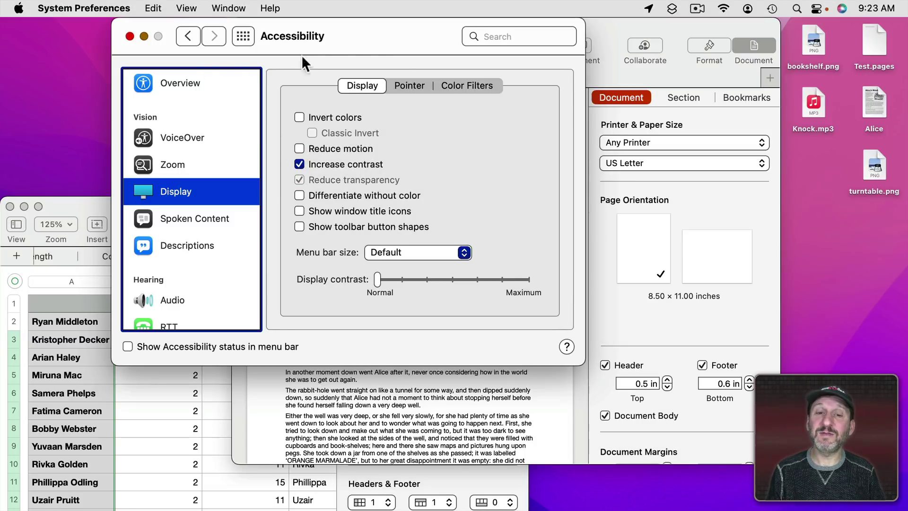
{"action": "left_click", "coordinate": [607, 23]}
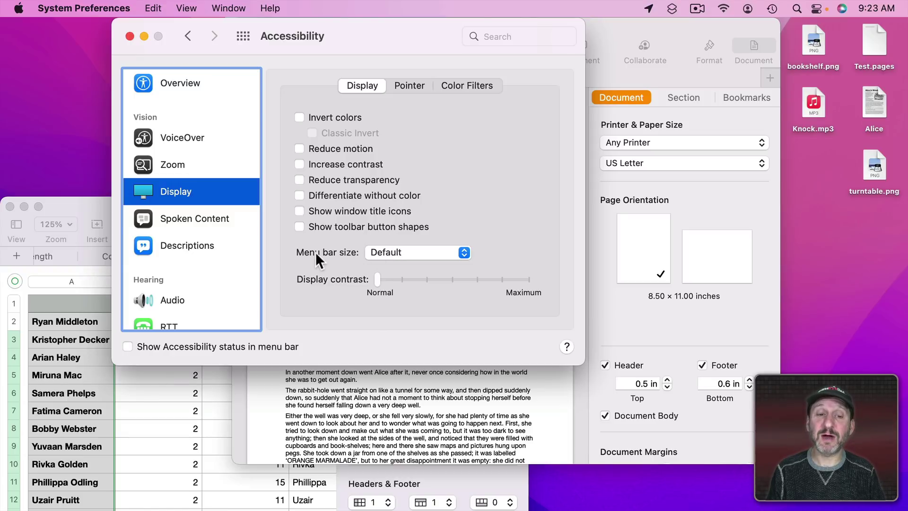
- Look at the menu bar size choices and try the option that shows toolbar button shapes
{"action": "left_click", "coordinate": [394, 252]}
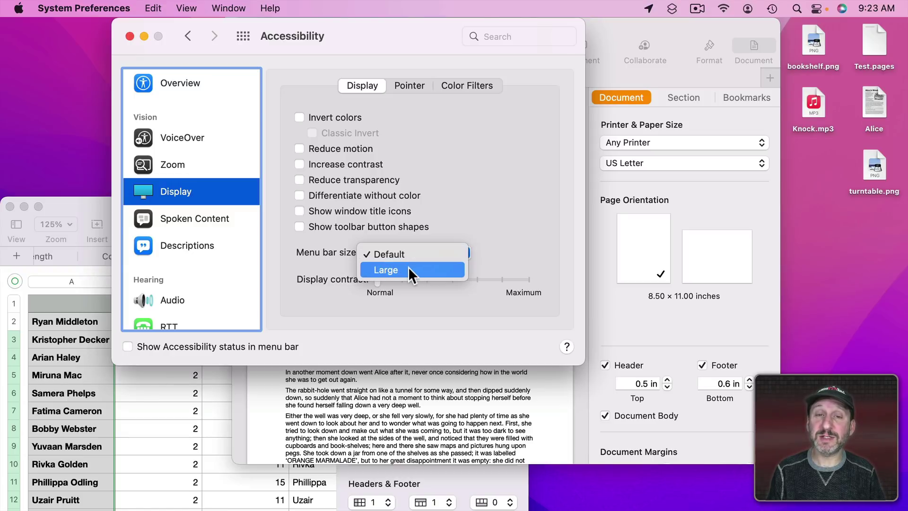
{"action": "left_click", "coordinate": [297, 234]}
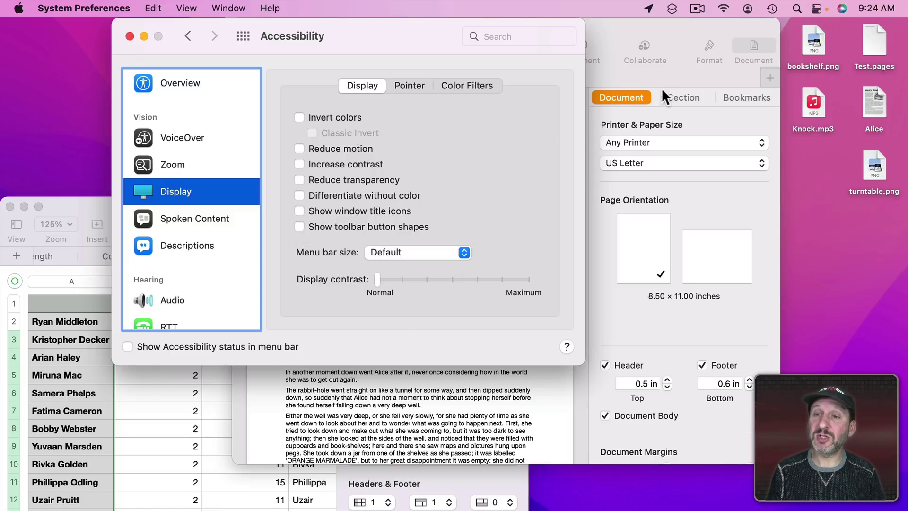
{"action": "left_click", "coordinate": [298, 228]}
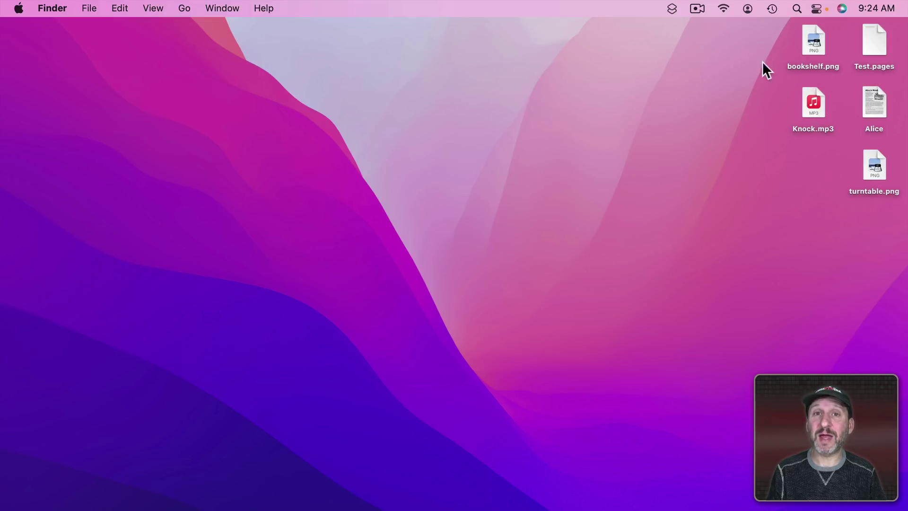
- Open the desktop's view options and adjust the icon grid spacing, keeping the icon size at 48×48
{"action": "left_click", "coordinate": [146, 6]}
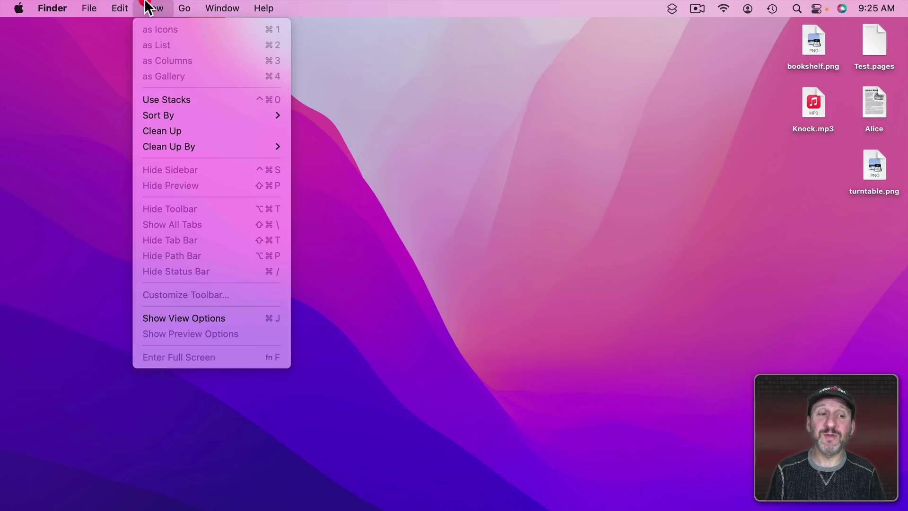
{"action": "left_click", "coordinate": [198, 318]}
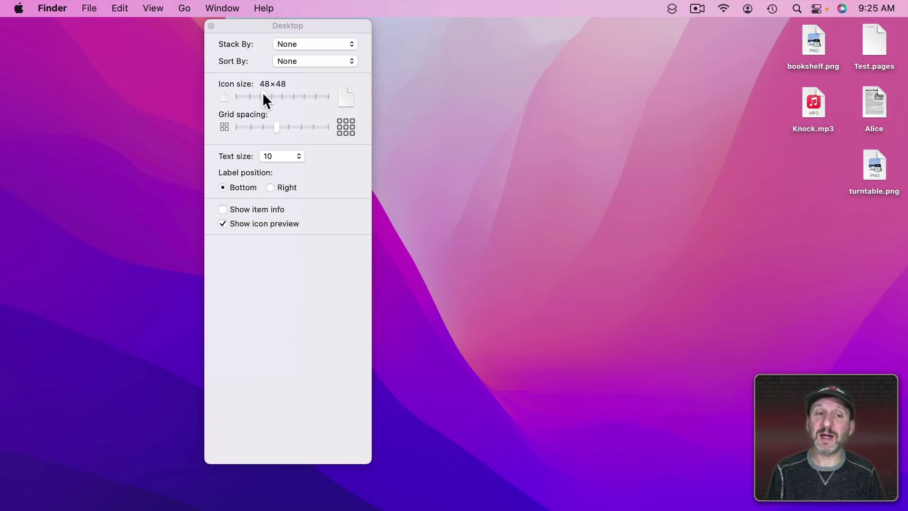
{"action": "left_click_drag", "start_coordinate": [265, 94], "coordinate": [274, 129]}
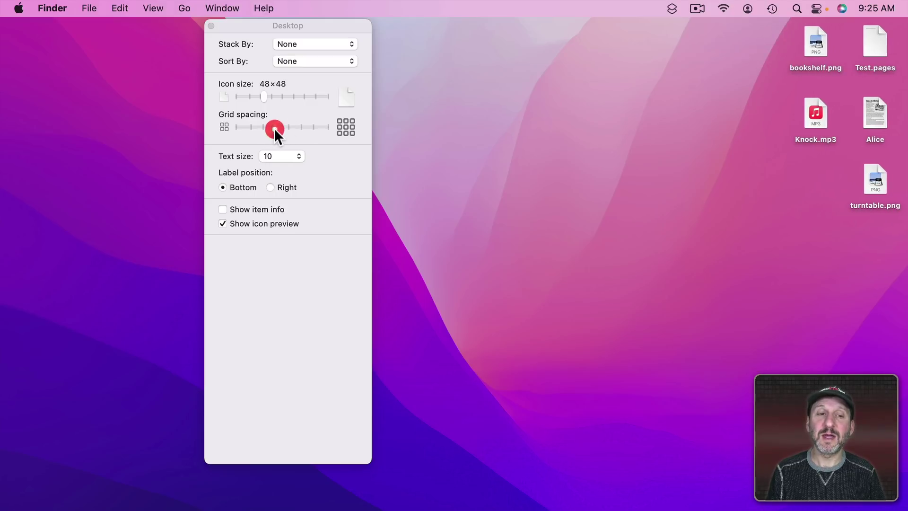
- Set the desktop icons' label position to Right and try the item info option
{"action": "left_click", "coordinate": [271, 159]}
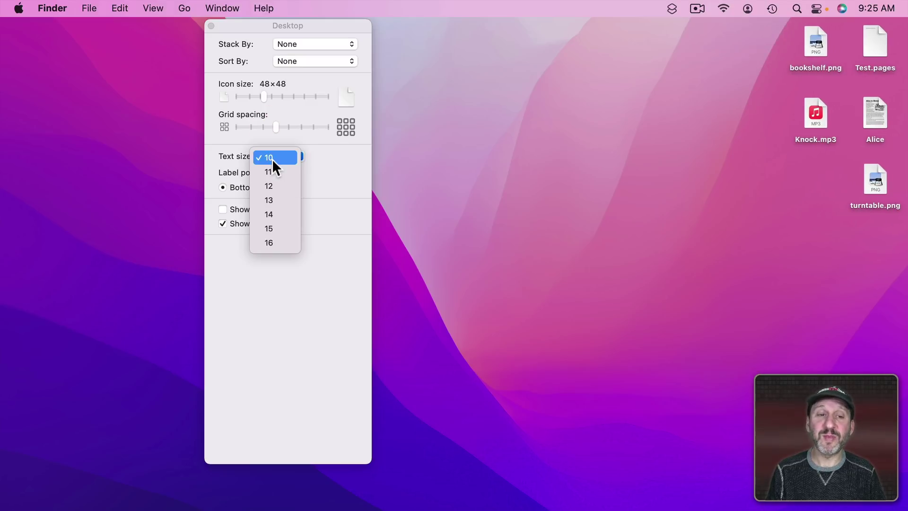
{"action": "left_click", "coordinate": [234, 156]}
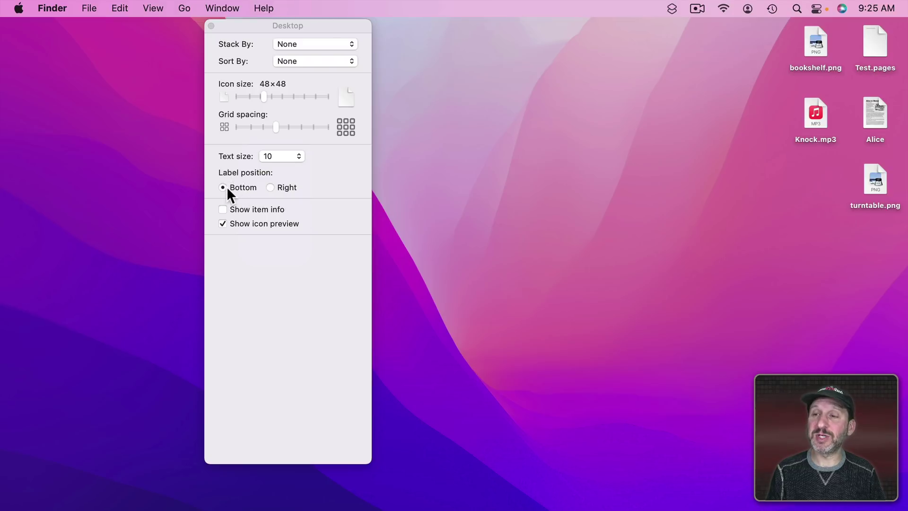
{"action": "left_click", "coordinate": [281, 188]}
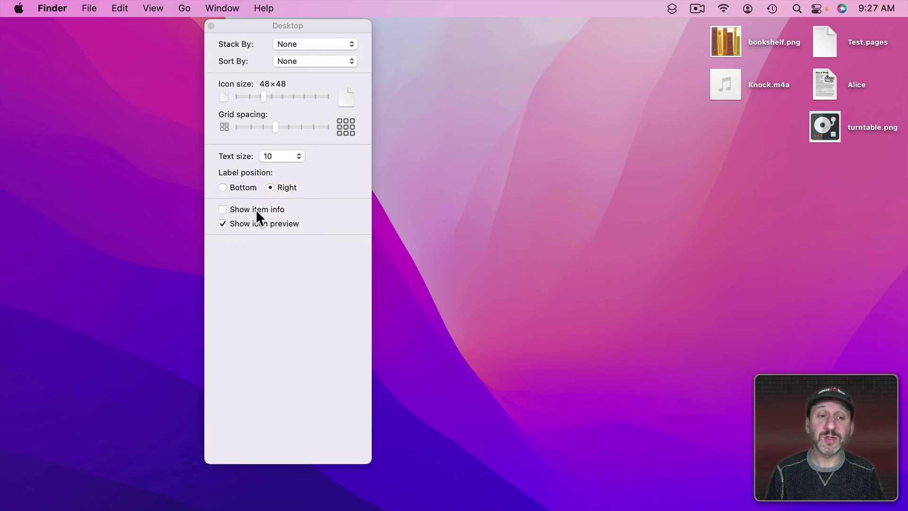
{"action": "left_click", "coordinate": [248, 210]}
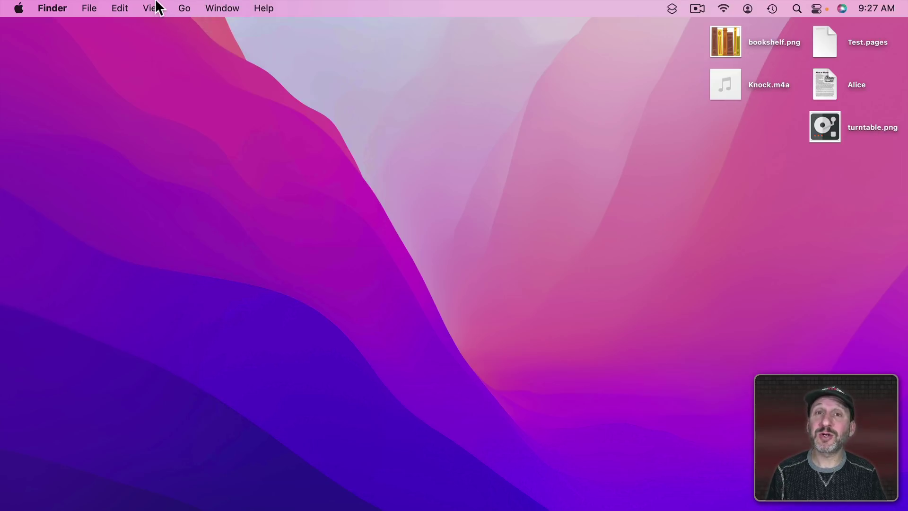
- Group the desktop files into stacks, and expand and collapse the Documents and Images stacks
{"action": "left_click", "coordinate": [156, 8]}
{"action": "left_click", "coordinate": [172, 102]}
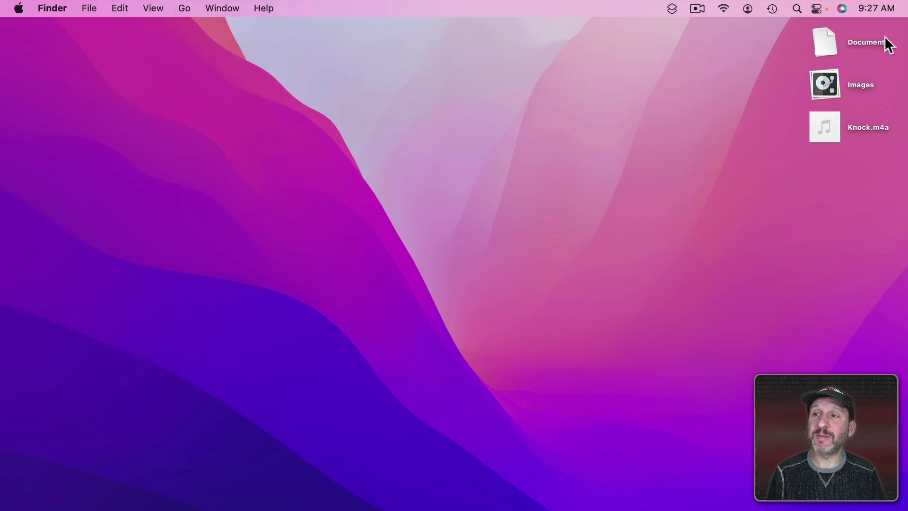
{"action": "left_click", "coordinate": [821, 44]}
{"action": "left_click", "coordinate": [822, 44]}
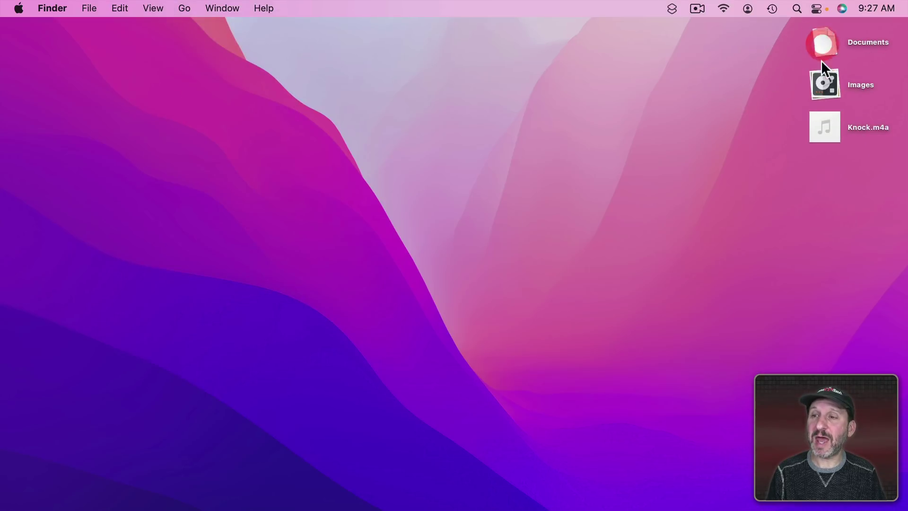
{"action": "left_click", "coordinate": [822, 86]}
{"action": "left_click", "coordinate": [821, 86]}
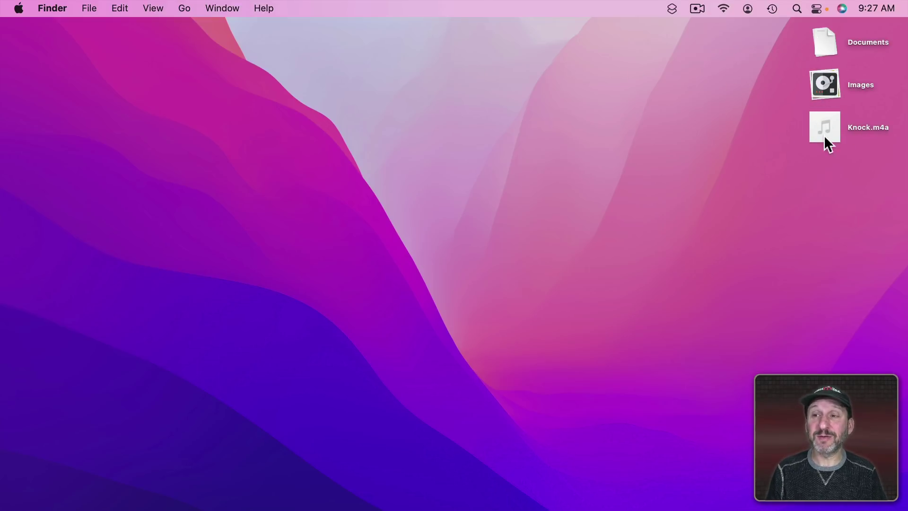
- Group the desktop stacks by Date Created, and expand and collapse the 2020 stack
{"action": "left_click", "coordinate": [158, 9]}
{"action": "mouse_move", "coordinate": [188, 117]}
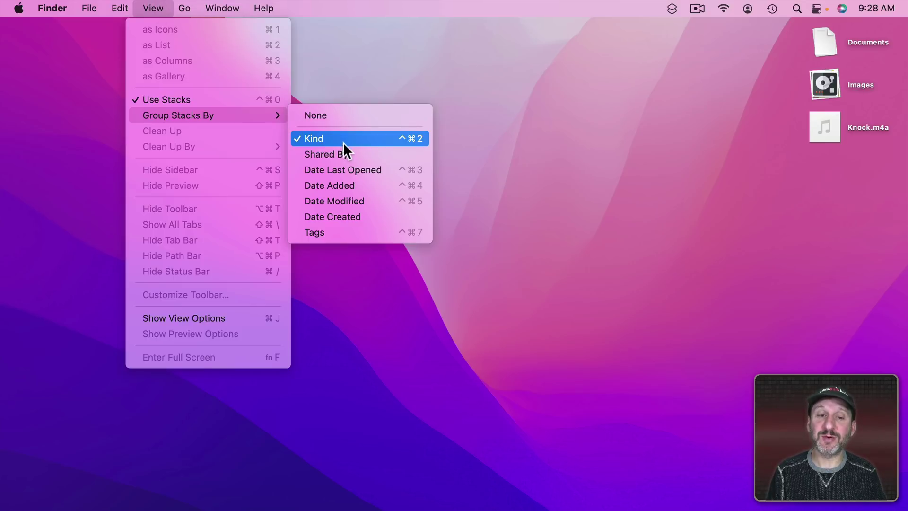
{"action": "left_click", "coordinate": [346, 212]}
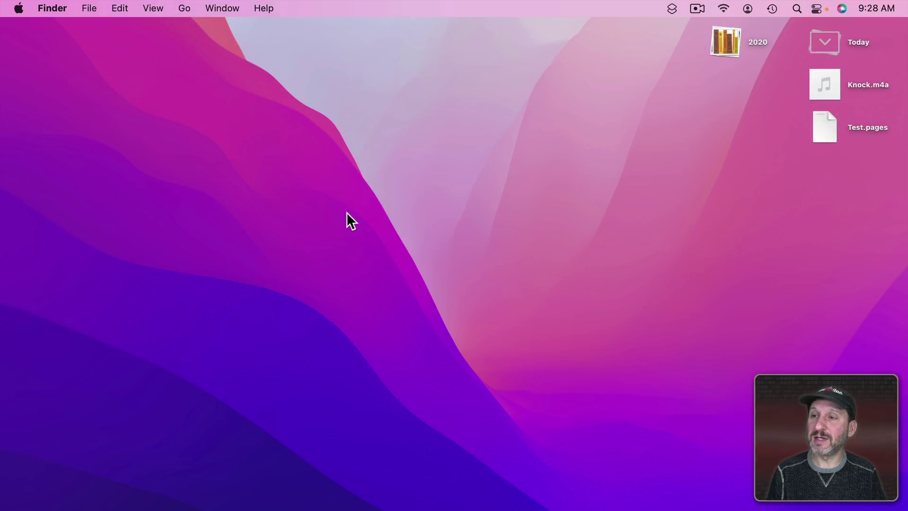
{"action": "left_click", "coordinate": [727, 42]}
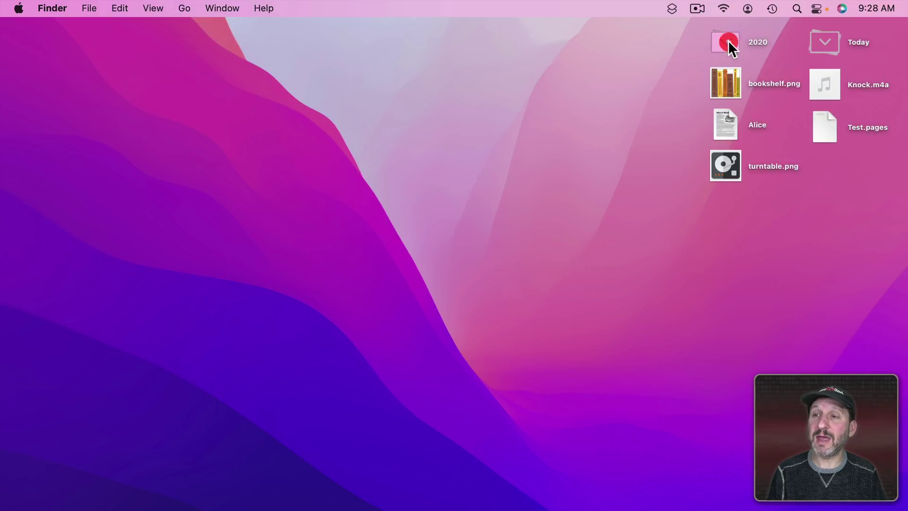
{"action": "left_click", "coordinate": [721, 40]}
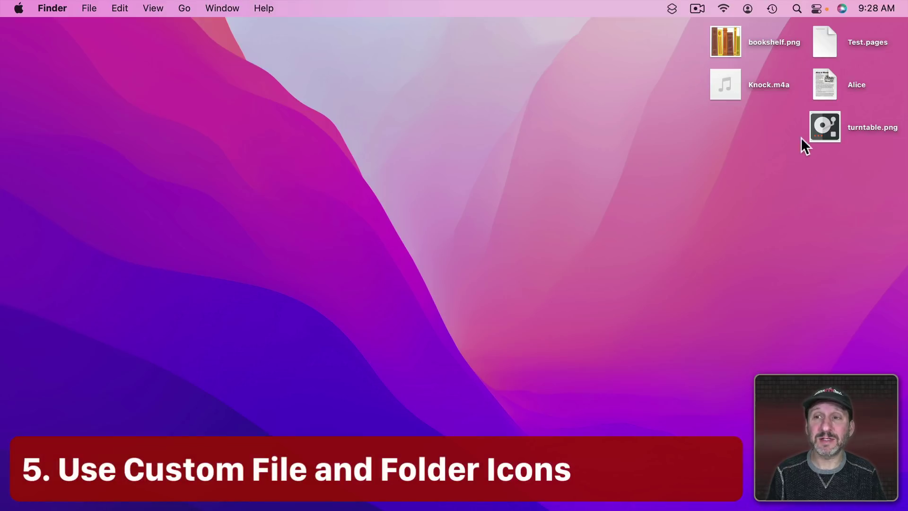
- Create a new folder on the desktop, keeping its default name, and open its info window
{"action": "left_click", "coordinate": [86, 8]}
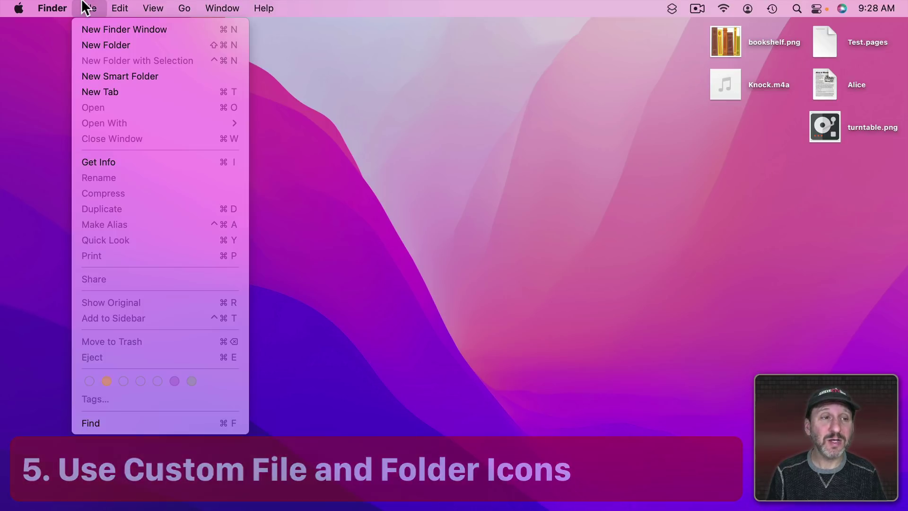
{"action": "left_click", "coordinate": [93, 42]}
{"action": "left_click", "coordinate": [743, 185]}
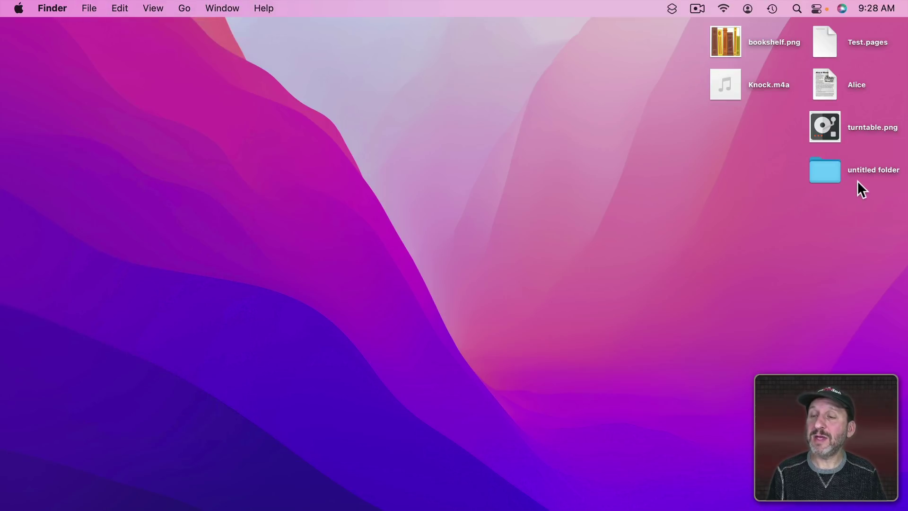
{"action": "left_click", "coordinate": [823, 173]}
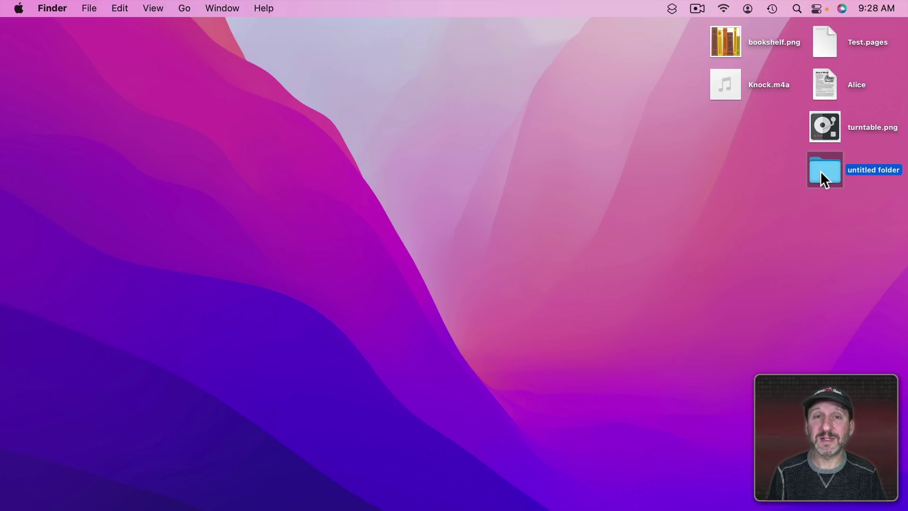
{"action": "key", "text": "super+i"}
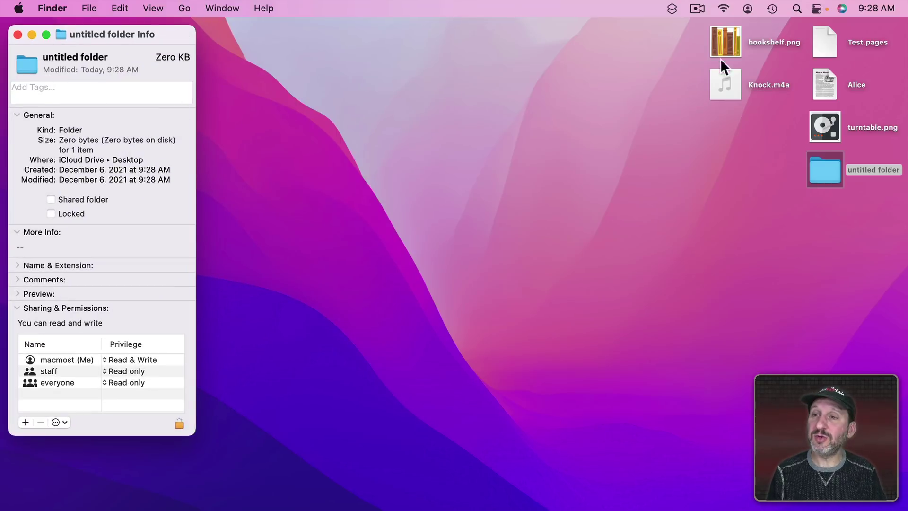
- Try bookshelf.png as the untitled folder's icon in its info window, and remove the custom icon again
{"action": "left_click_drag", "start_coordinate": [727, 43], "coordinate": [27, 65]}
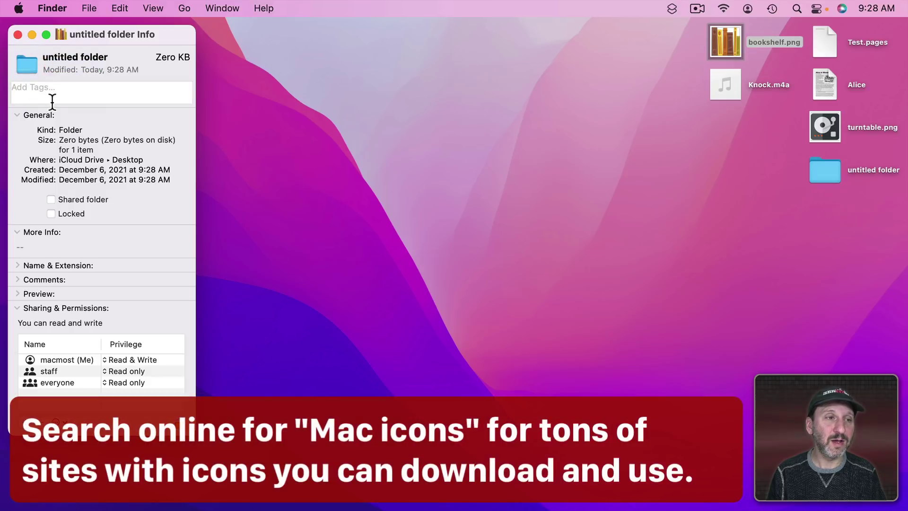
{"action": "key", "text": "super+v"}
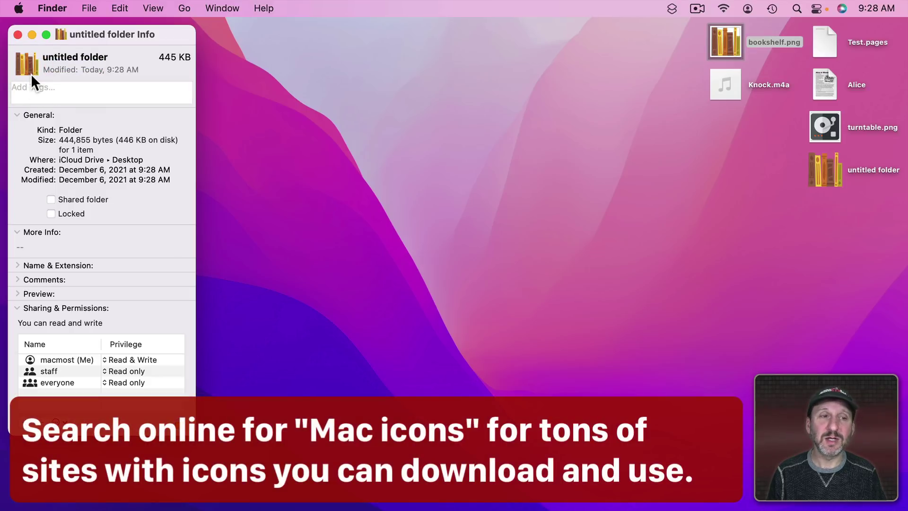
{"action": "left_click", "coordinate": [32, 65]}
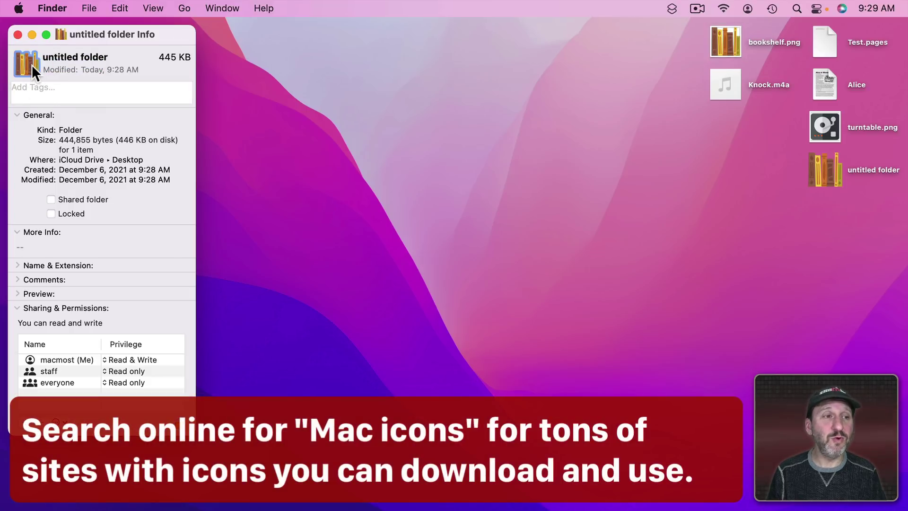
{"action": "key", "text": "BackSpace"}
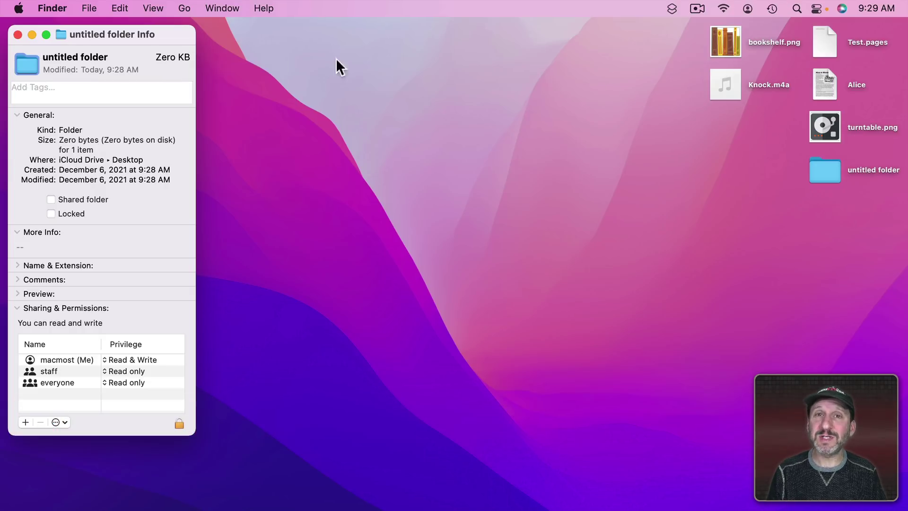
- Copy the entire bookshelf.png image in Preview and paste it as the untitled folder's icon in its info window
{"action": "double_click", "coordinate": [731, 47]}
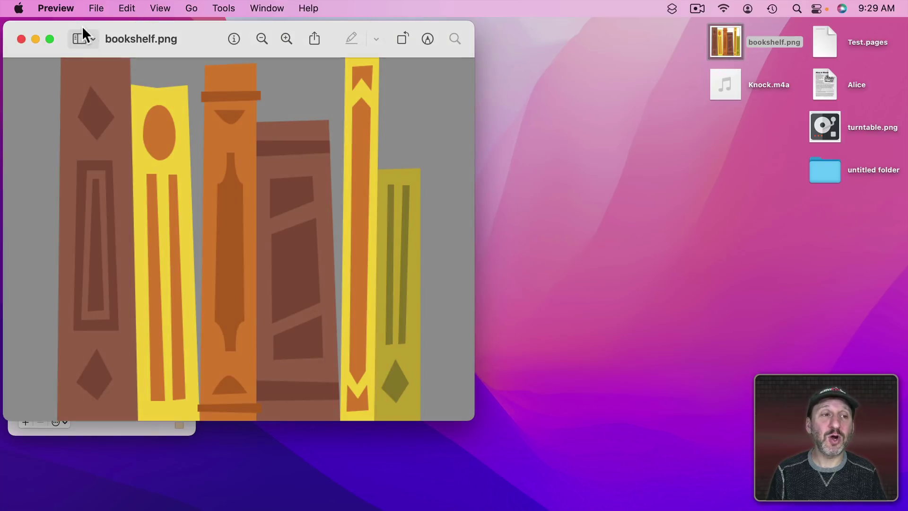
{"action": "key", "text": "super+a"}
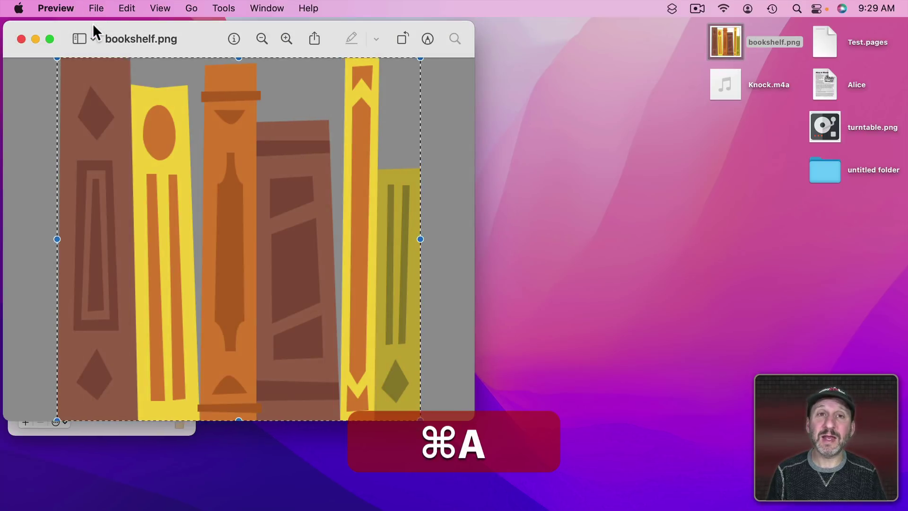
{"action": "key", "text": "super+c"}
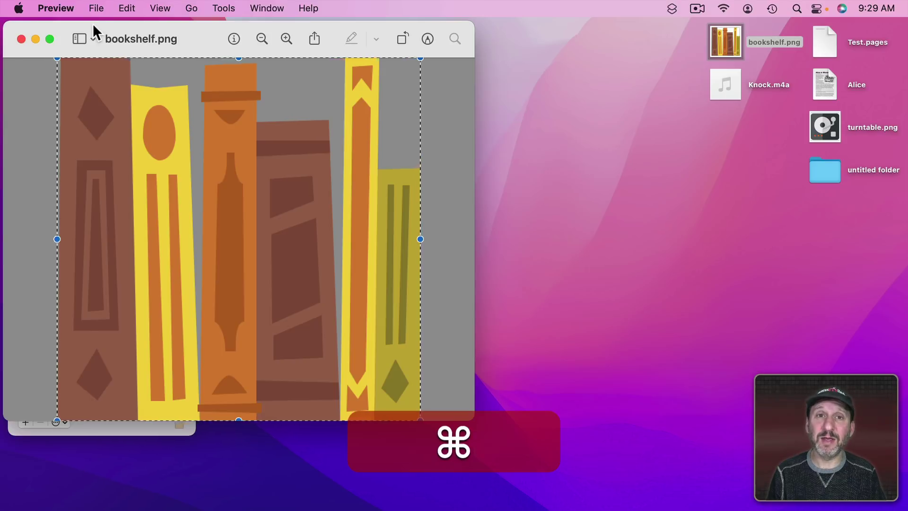
{"action": "key", "text": "super+q"}
{"action": "left_click", "coordinate": [29, 60]}
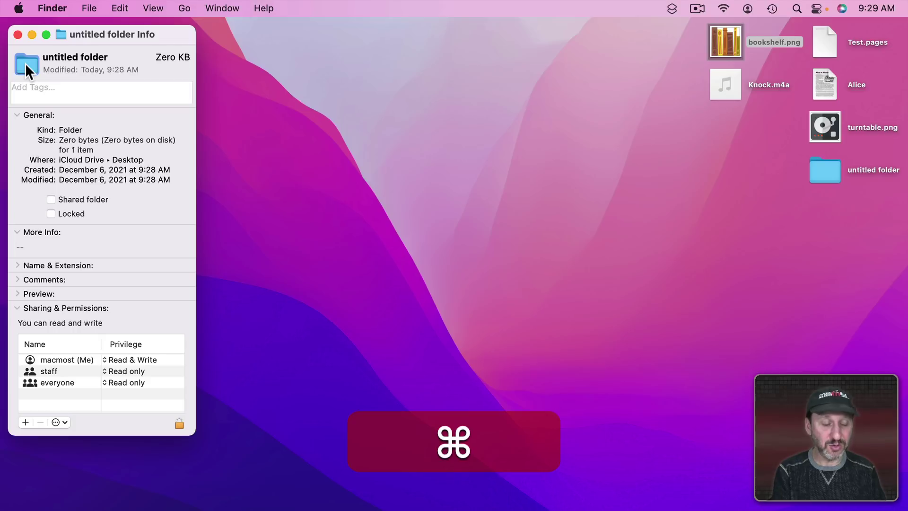
{"action": "key", "text": "super+v"}
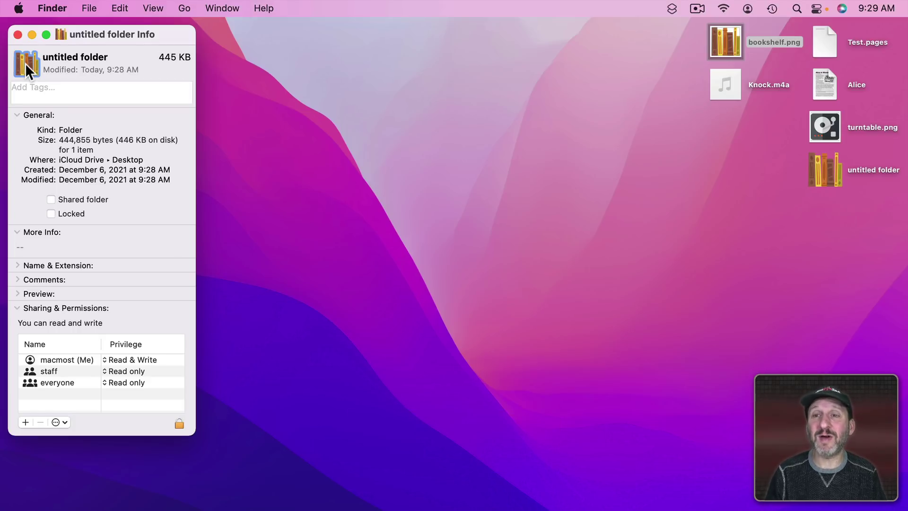
{"action": "double_click", "coordinate": [829, 173]}
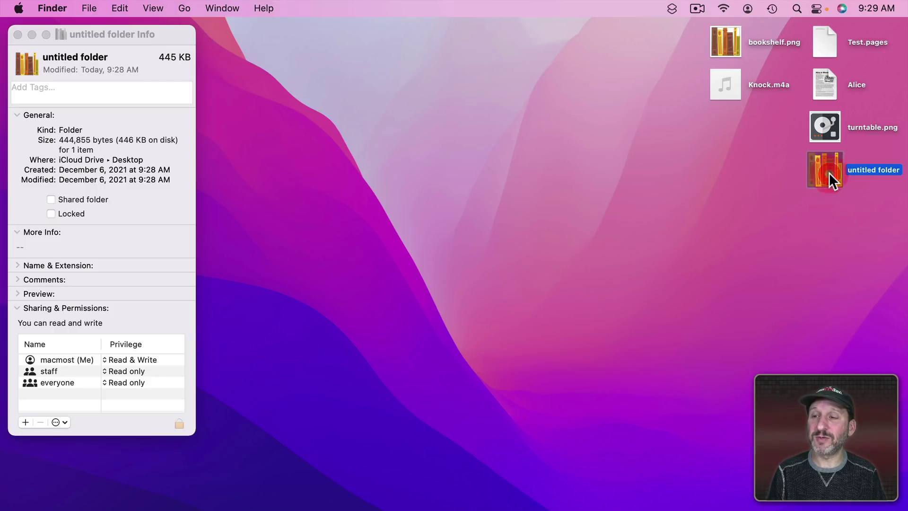
- Create an alias of the Music app from the Applications folder on the desktop, and close the Finder window
{"action": "left_click", "coordinate": [146, 72]}
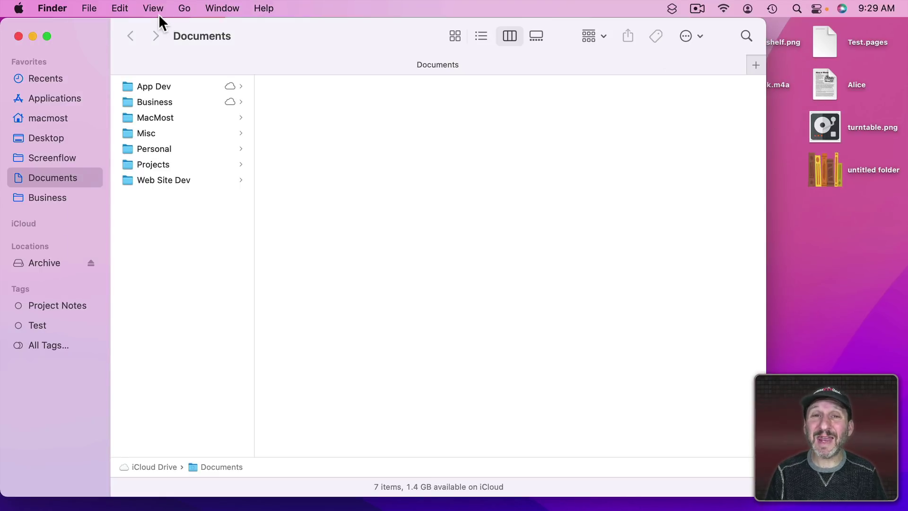
{"action": "left_click", "coordinate": [183, 9]}
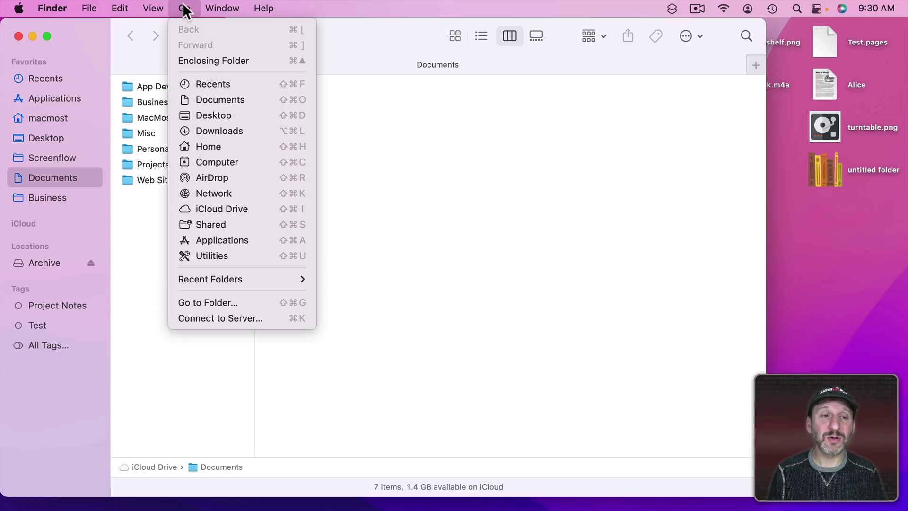
{"action": "left_click", "coordinate": [217, 240]}
{"action": "scroll", "coordinate": [204, 328], "scroll_direction": "down", "scroll_amount": 15}
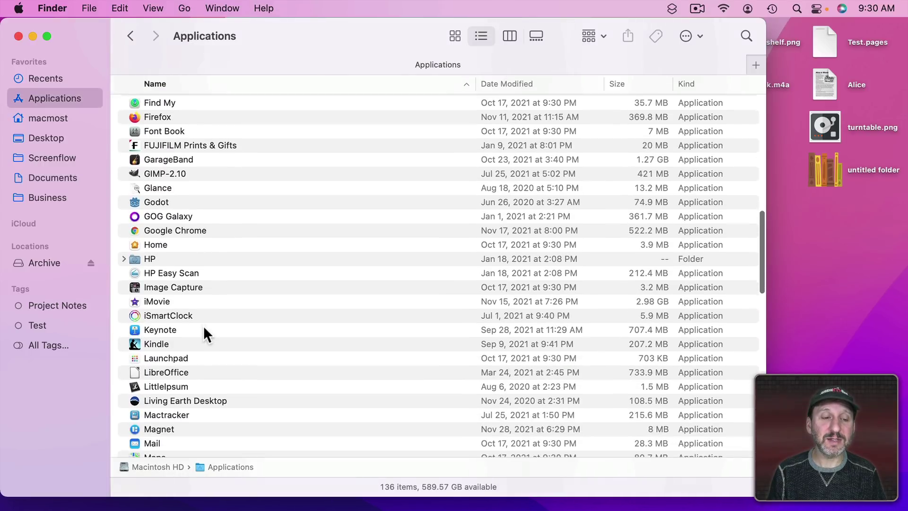
{"action": "scroll", "coordinate": [204, 325], "scroll_direction": "down", "scroll_amount": 6}
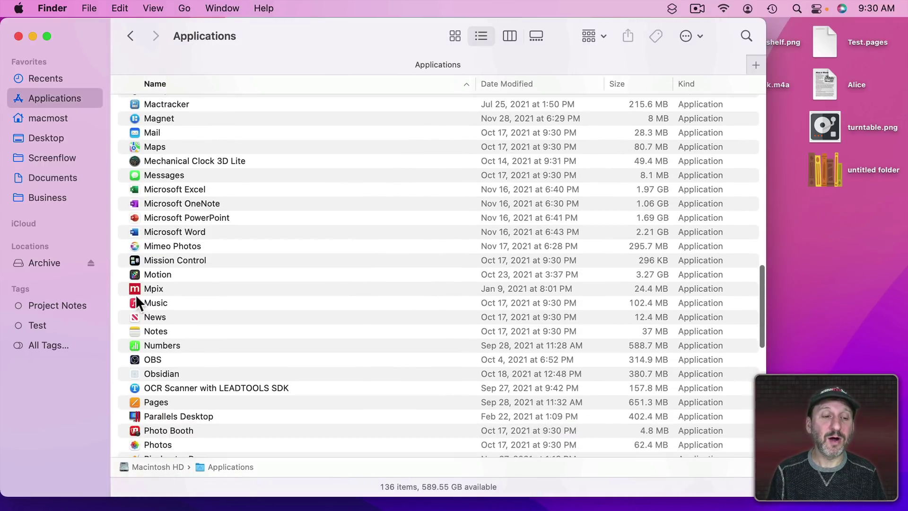
{"action": "left_click_drag", "start_coordinate": [138, 302], "coordinate": [835, 228]}
{"action": "left_click", "coordinate": [156, 304]}
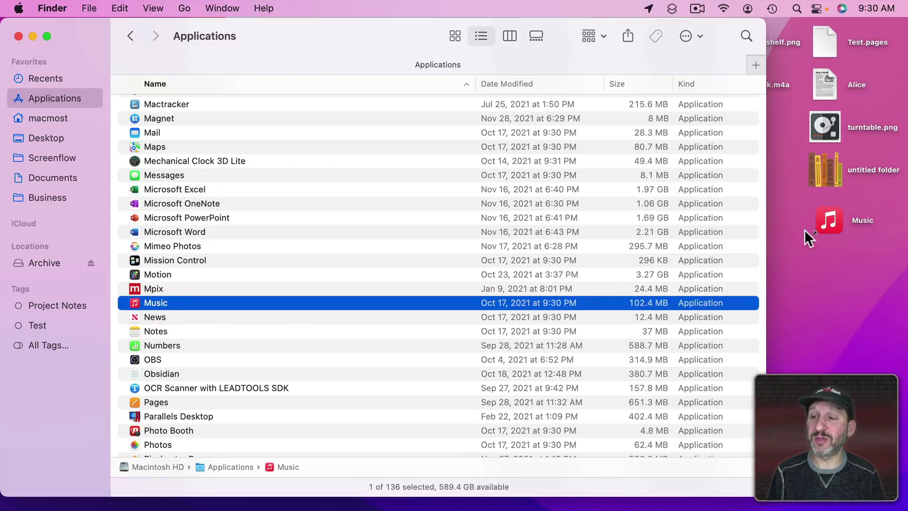
{"action": "left_click", "coordinate": [19, 36]}
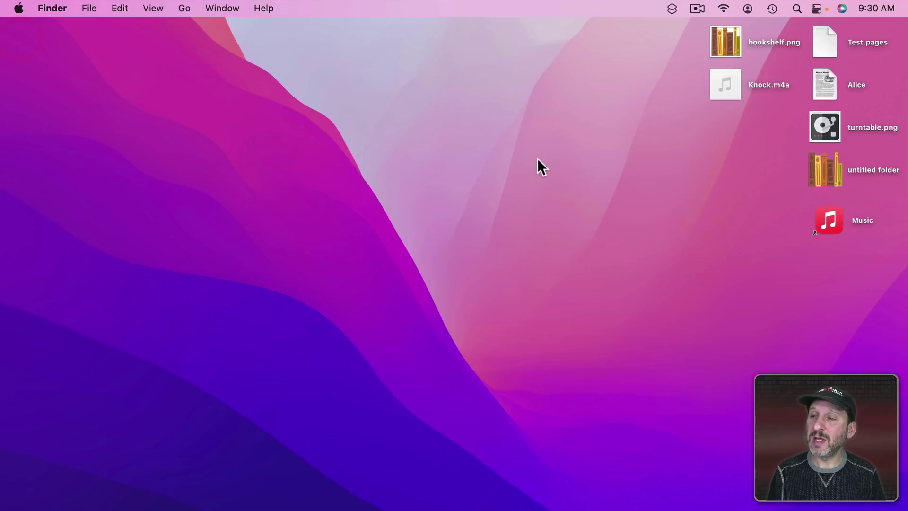
- Set turntable.png as the desktop Music alias's icon through its info window, and close that window
{"action": "left_click", "coordinate": [826, 216]}
{"action": "key", "text": "super+i"}
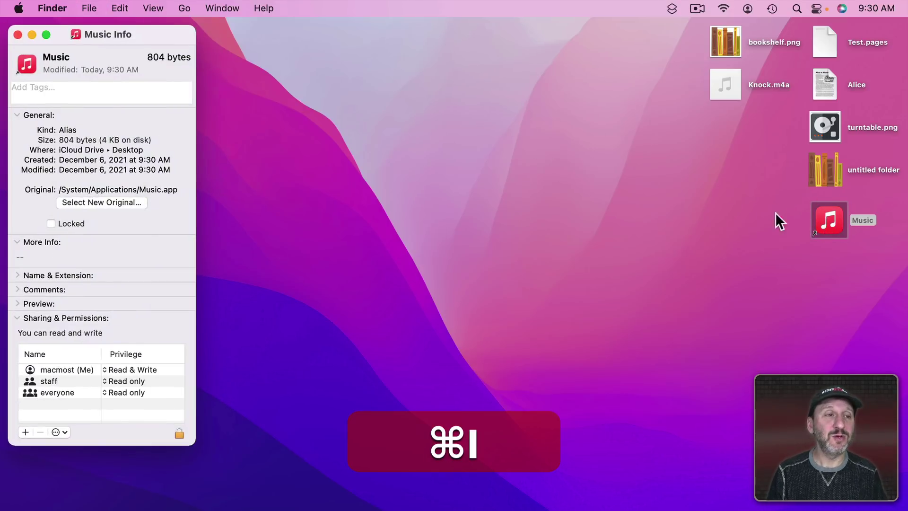
{"action": "left_click_drag", "start_coordinate": [826, 124], "coordinate": [26, 64]}
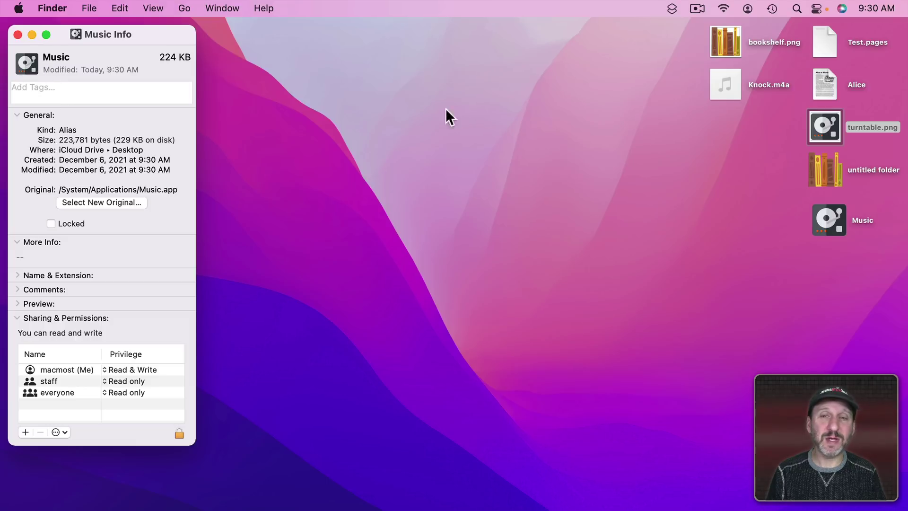
{"action": "left_click", "coordinate": [18, 35]}
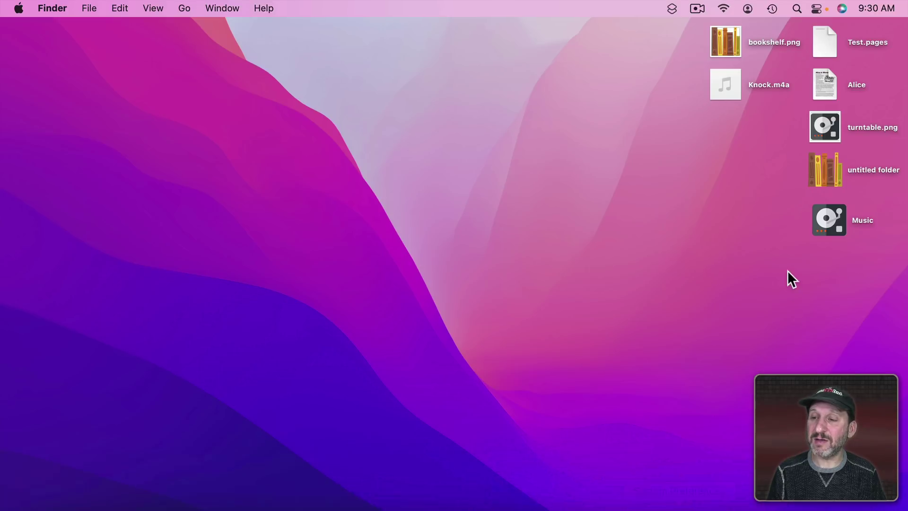
- Try adding the Music alias to the Dock and moving the FaceTime icon within the Dock
{"action": "left_click_drag", "start_coordinate": [839, 212], "coordinate": [591, 487]}
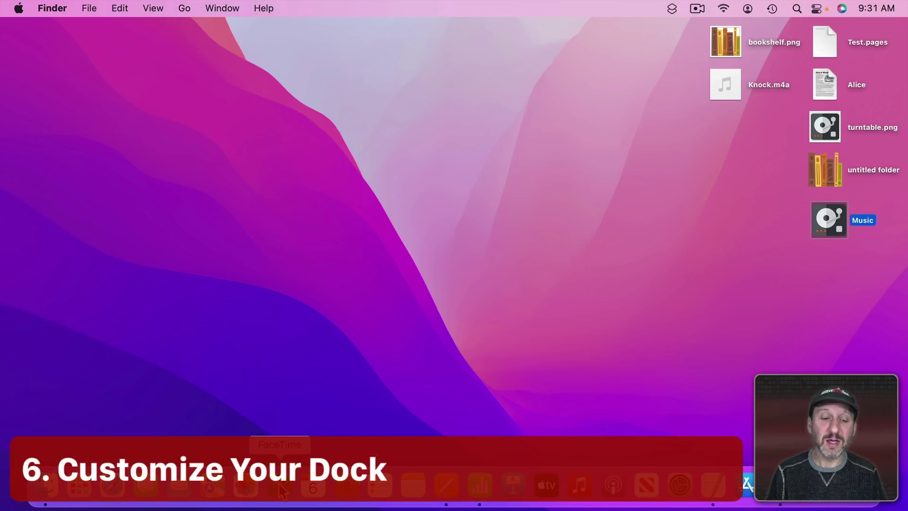
{"action": "mouse_move", "coordinate": [282, 489]}
{"action": "left_mouse_down"}
{"action": "mouse_move", "coordinate": [215, 498]}
{"action": "mouse_move", "coordinate": [311, 479]}
{"action": "mouse_move", "coordinate": [271, 488]}
{"action": "mouse_move", "coordinate": [290, 364]}
{"action": "mouse_move", "coordinate": [296, 102]}
{"action": "mouse_move", "coordinate": [274, 497]}
{"action": "left_mouse_up"}
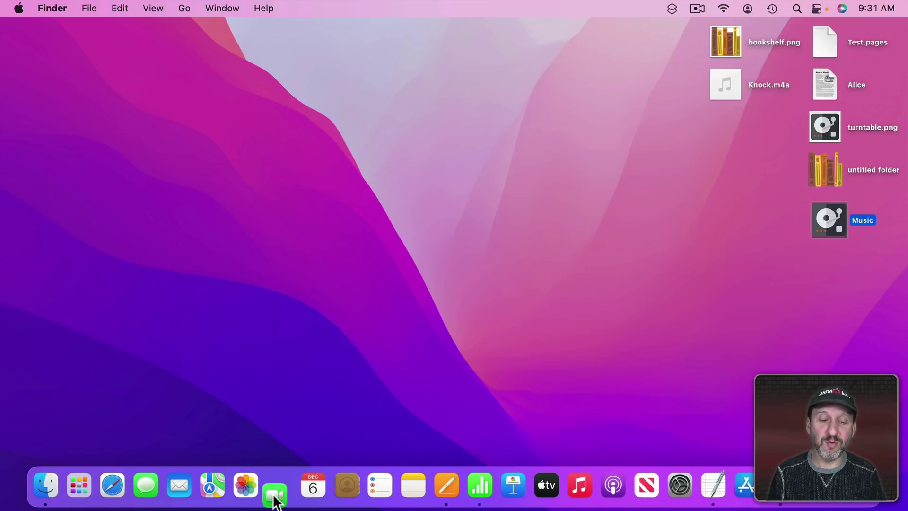
- Add the Motion app from the Applications folder to the Dock, directly after Calendar
{"action": "key", "text": "super+n"}
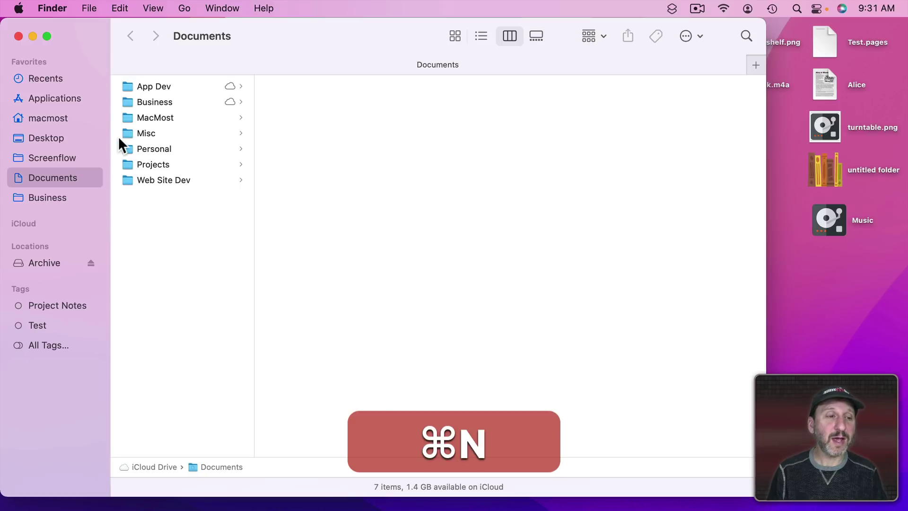
{"action": "left_click", "coordinate": [63, 99]}
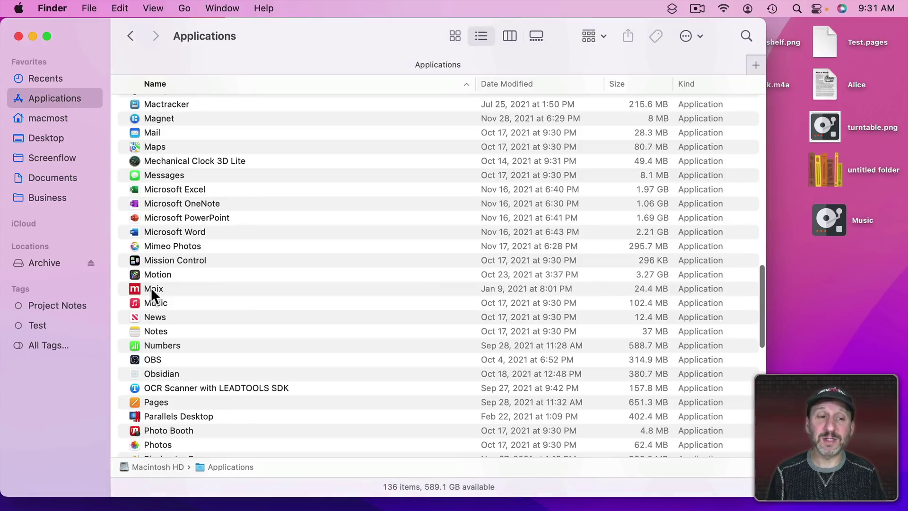
{"action": "mouse_move", "coordinate": [346, 504]}
{"action": "left_click_drag", "start_coordinate": [376, 498], "coordinate": [332, 488]}
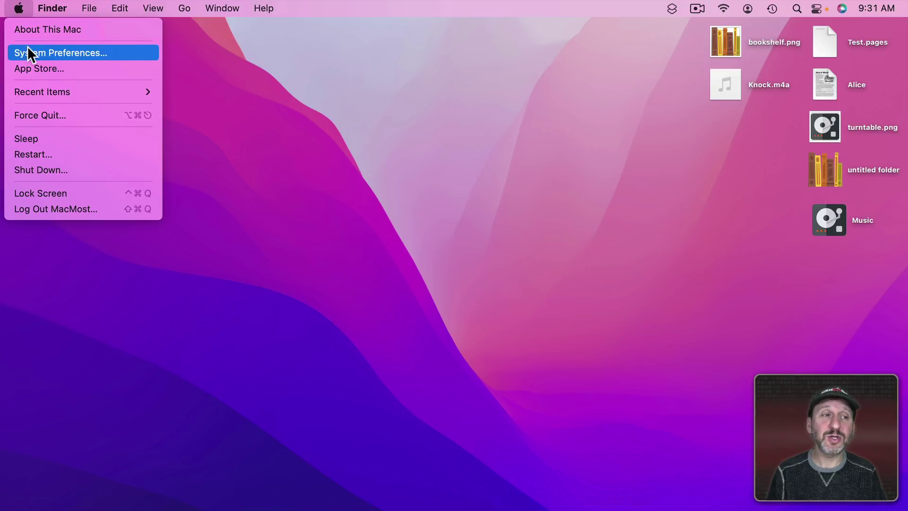
- Open the Dock & Menu Bar preferences and make the Dock slightly smaller
{"action": "left_click", "coordinate": [28, 49]}
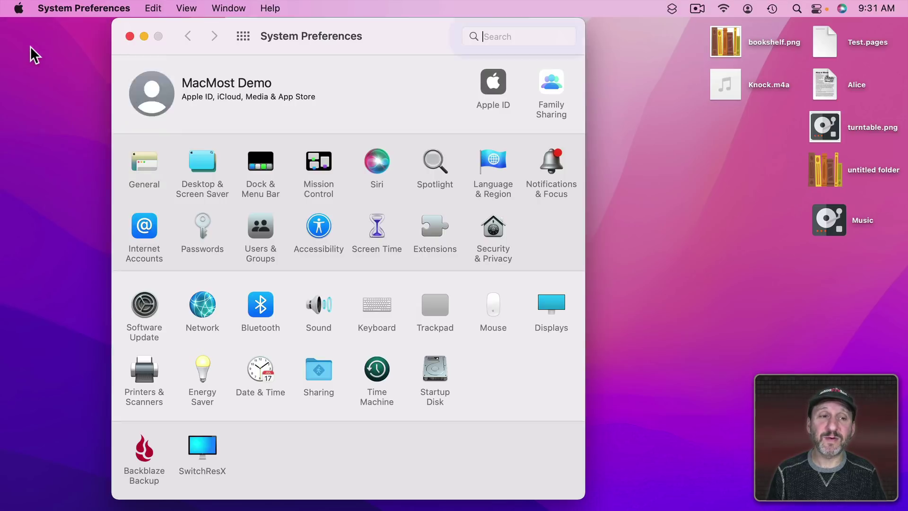
{"action": "left_click", "coordinate": [246, 147]}
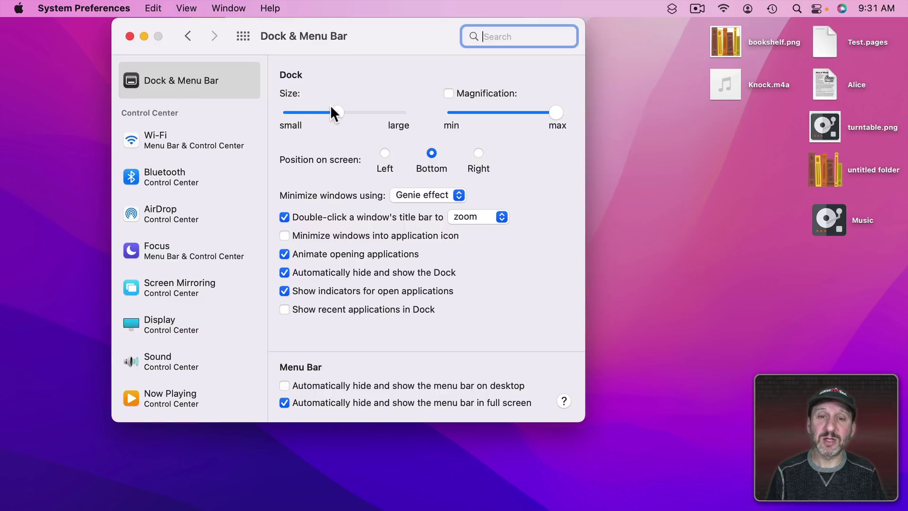
{"action": "mouse_move", "coordinate": [345, 113]}
{"action": "left_mouse_down"}
{"action": "mouse_move", "coordinate": [299, 115]}
{"action": "mouse_move", "coordinate": [328, 116]}
{"action": "left_mouse_up"}
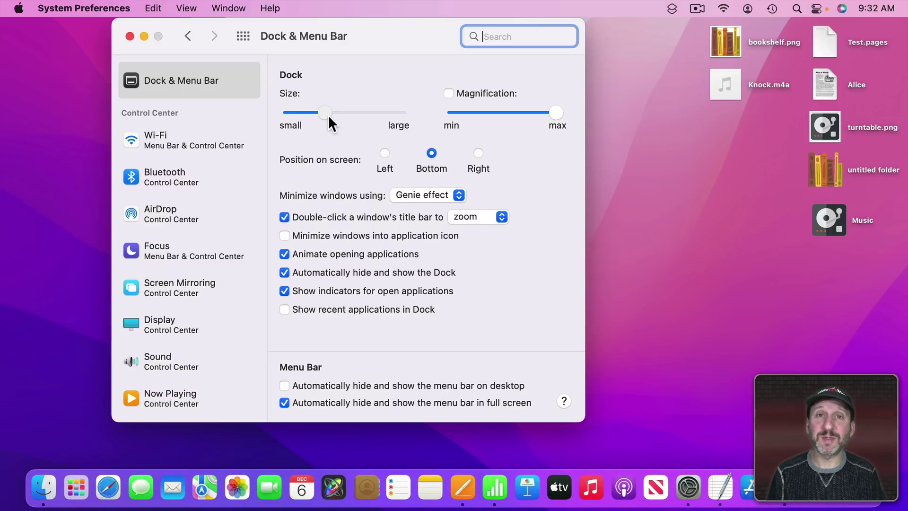
- Turn on Dock magnification and try positioning the Dock on the right side of the screen
{"action": "left_click", "coordinate": [330, 114]}
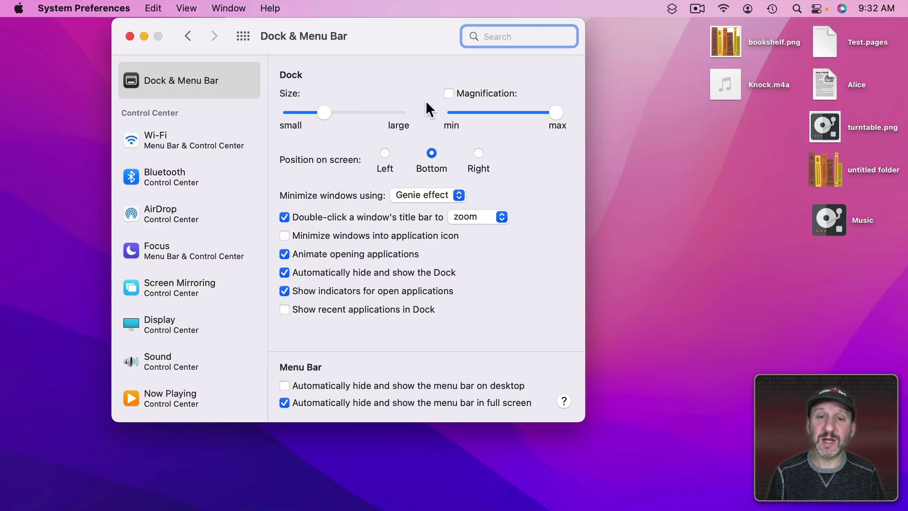
{"action": "left_click", "coordinate": [448, 94]}
{"action": "mouse_move", "coordinate": [279, 491]}
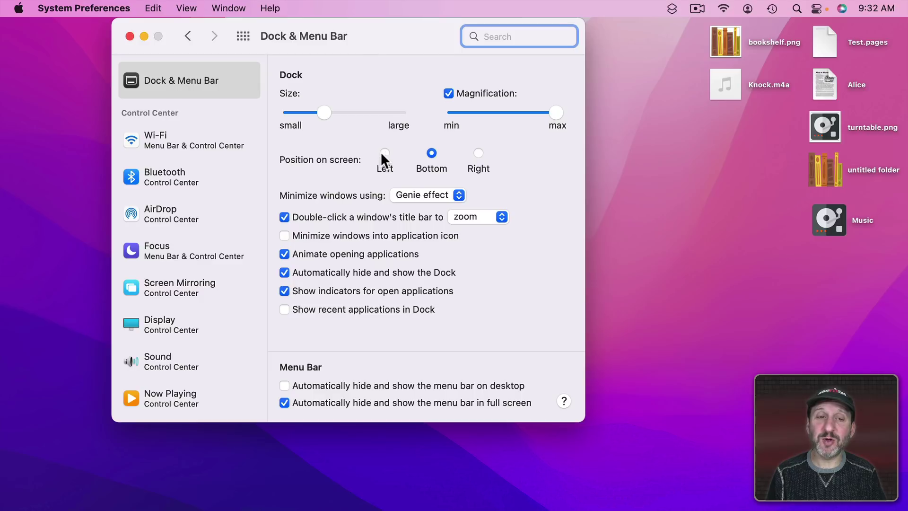
{"action": "left_click", "coordinate": [479, 152]}
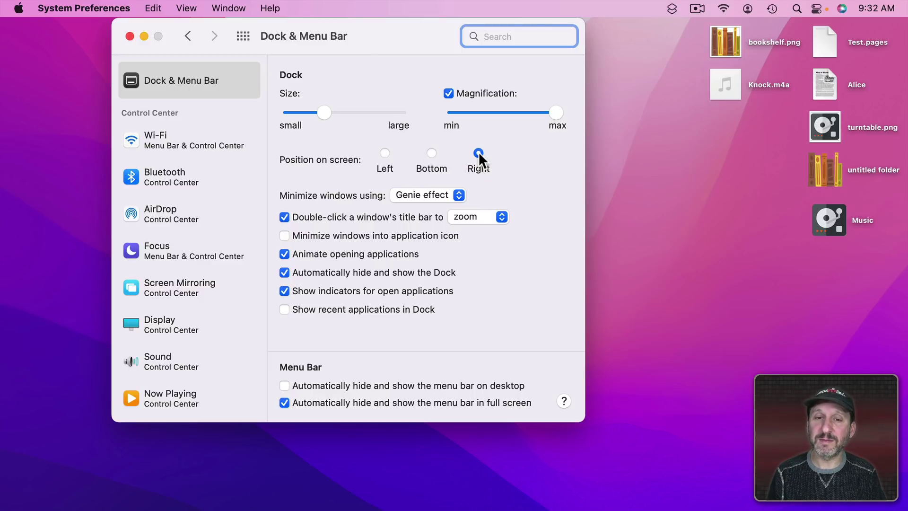
{"action": "mouse_move", "coordinate": [898, 151]}
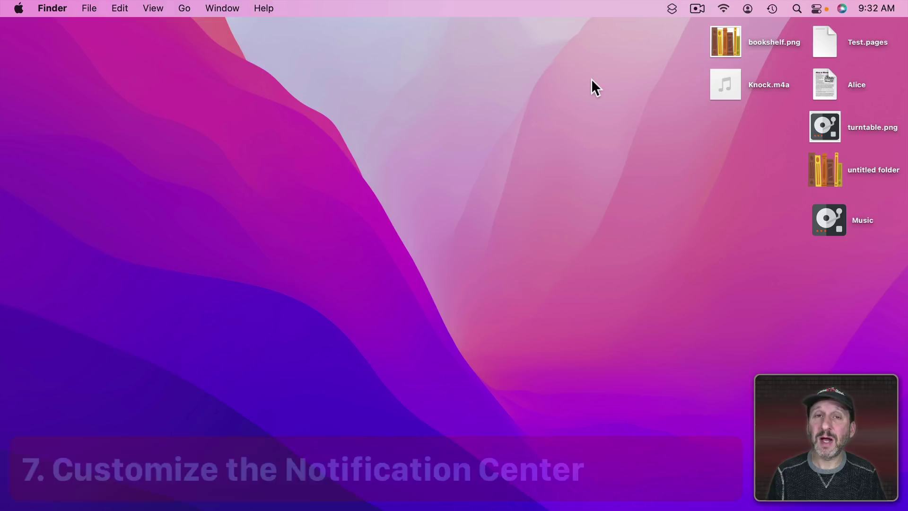
- Open the Notification Center and start editing its widgets
{"action": "left_click", "coordinate": [875, 11]}
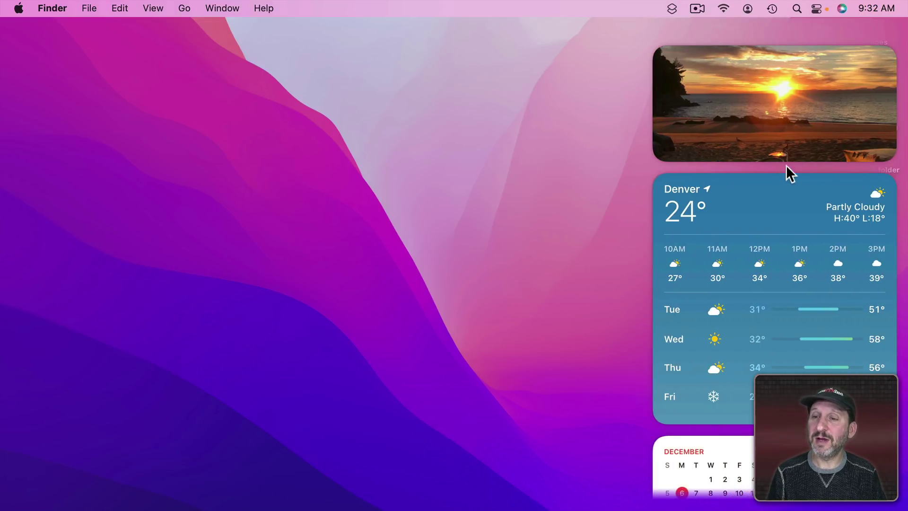
{"action": "scroll", "coordinate": [786, 170], "scroll_direction": "down", "scroll_amount": 10}
{"action": "scroll", "coordinate": [773, 260], "scroll_direction": "down", "scroll_amount": 6}
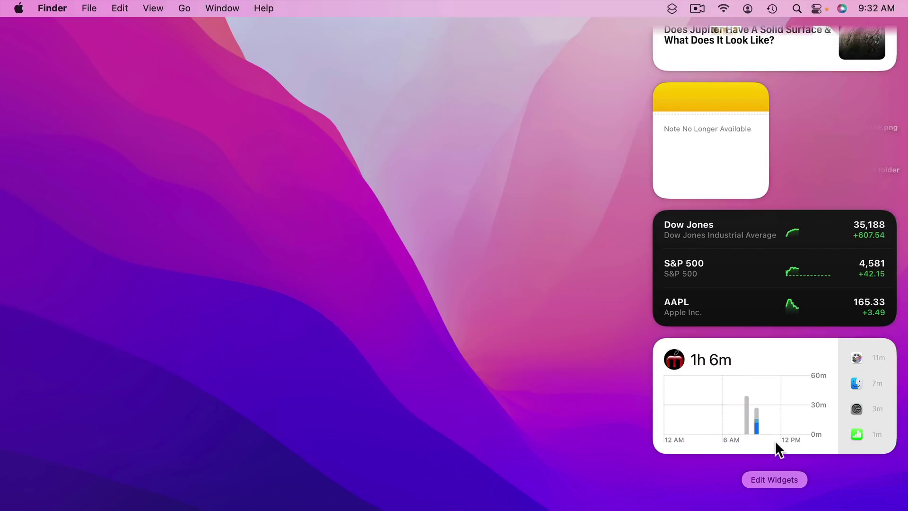
{"action": "left_click", "coordinate": [775, 479]}
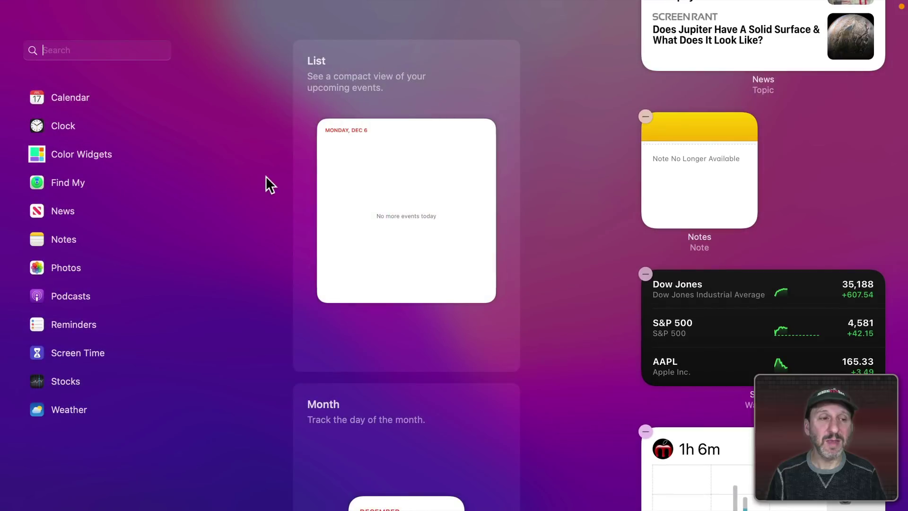
- Browse the available Find My, News, Notes and Photos widgets in the widget gallery
{"action": "left_click", "coordinate": [72, 182]}
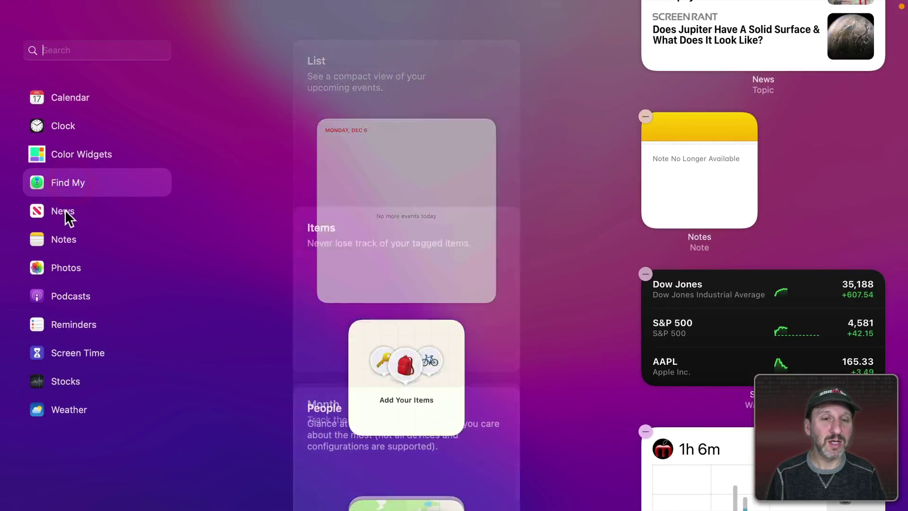
{"action": "left_click", "coordinate": [65, 213]}
{"action": "left_click", "coordinate": [63, 238]}
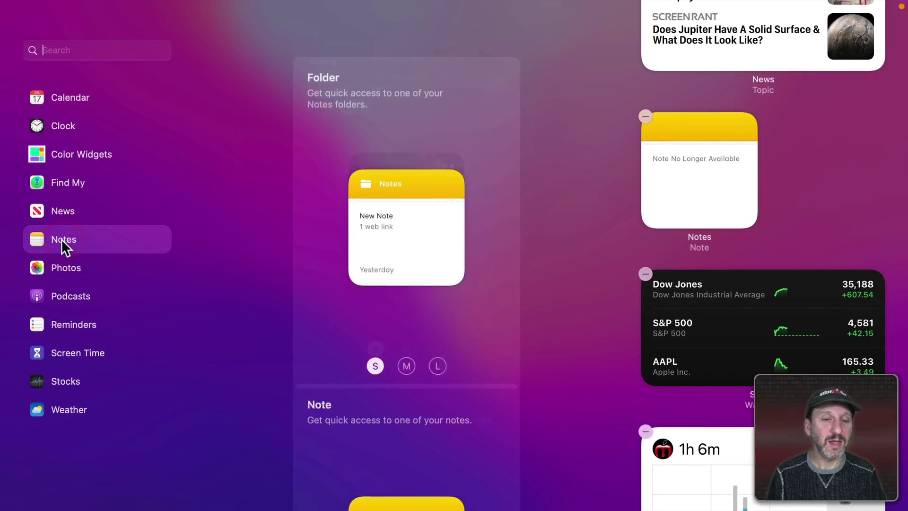
{"action": "left_click", "coordinate": [68, 268]}
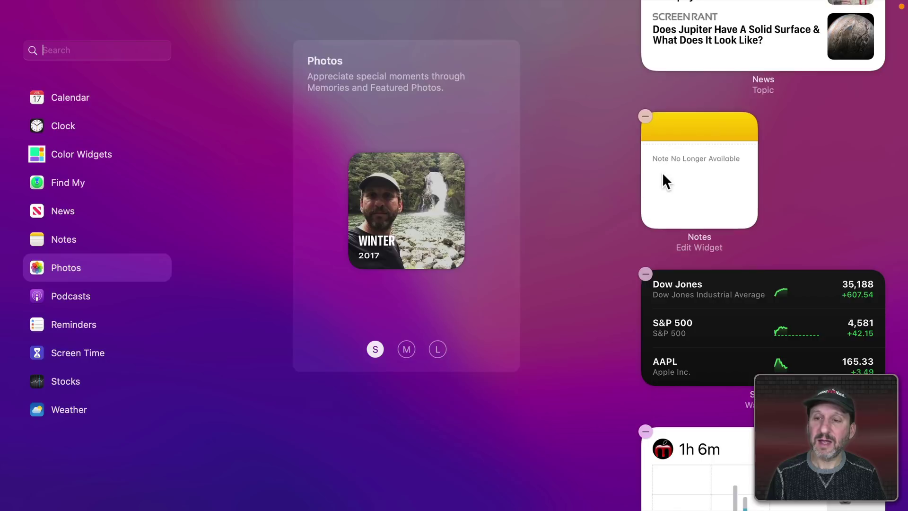
- Try moving the Notes widget within the Notification Center, and look at the Color Widgets and Photos widget options
{"action": "left_click_drag", "start_coordinate": [699, 182], "coordinate": [707, 148]}
{"action": "scroll", "coordinate": [691, 194], "scroll_direction": "up", "scroll_amount": 10}
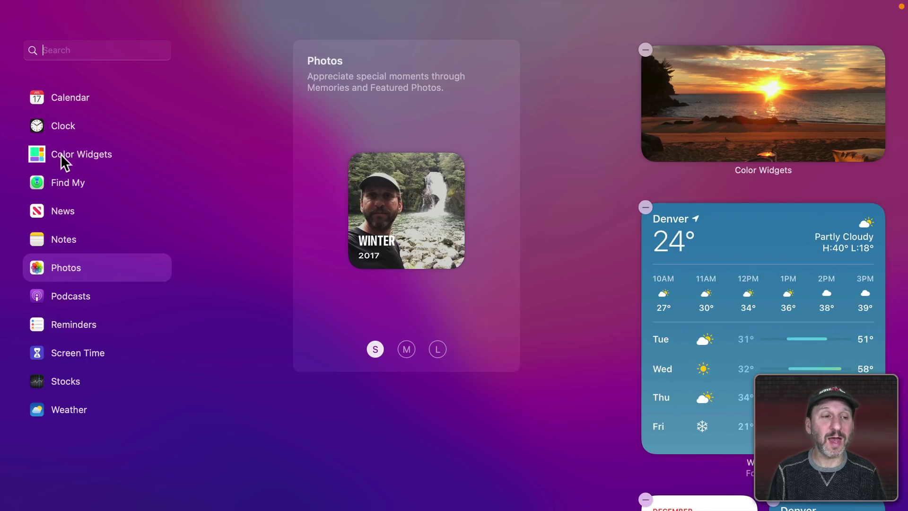
{"action": "left_click", "coordinate": [60, 154]}
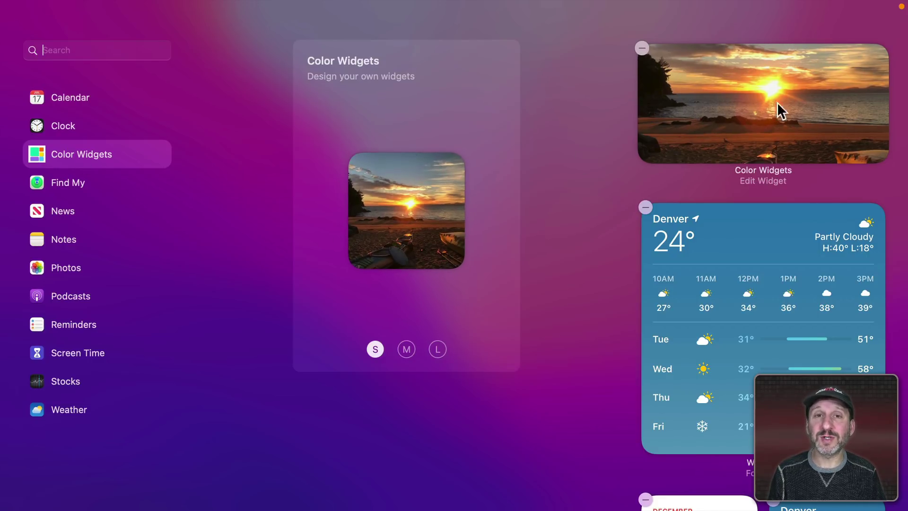
{"action": "left_click", "coordinate": [60, 274]}
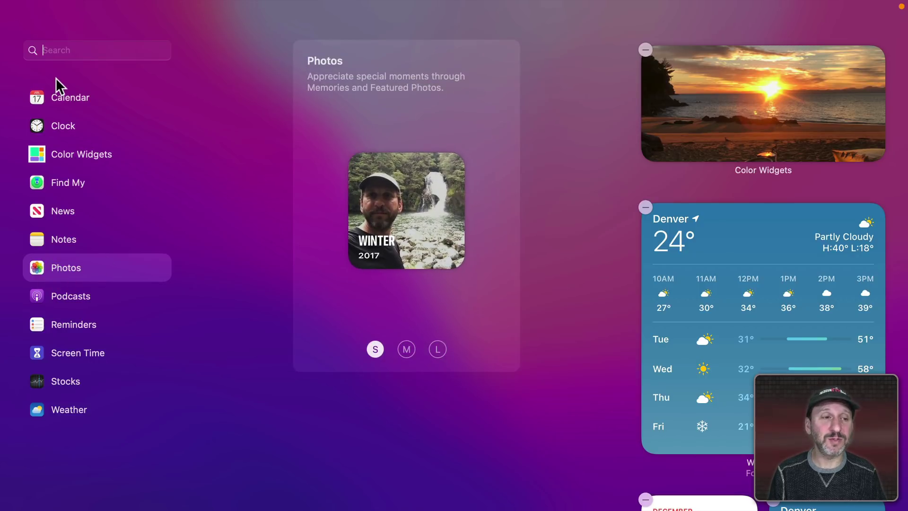
{"action": "left_click", "coordinate": [66, 155]}
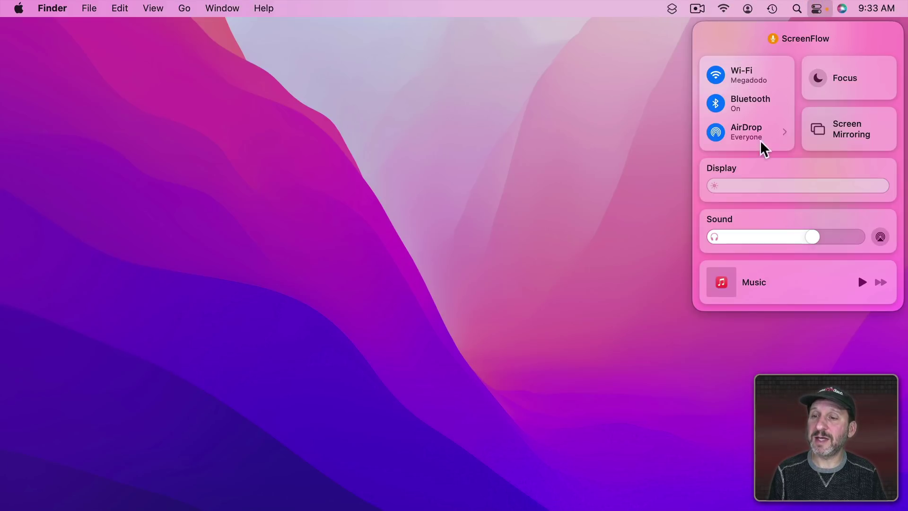
- Open the Dock & Menu Bar preferences
{"action": "left_click", "coordinate": [18, 8]}
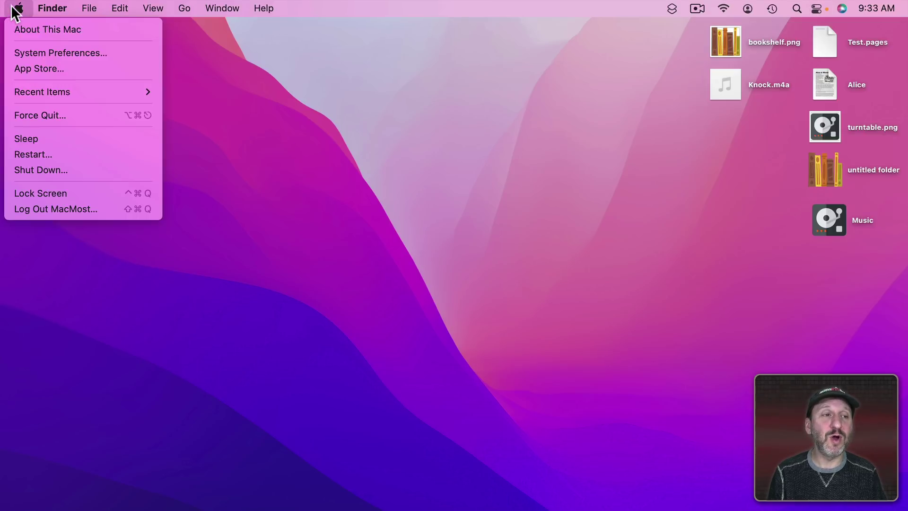
{"action": "left_click", "coordinate": [20, 51]}
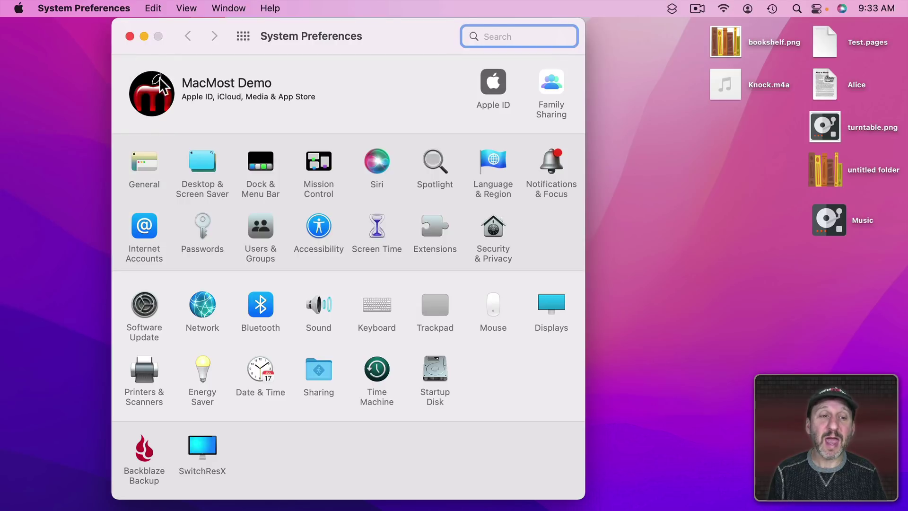
{"action": "left_click", "coordinate": [249, 155]}
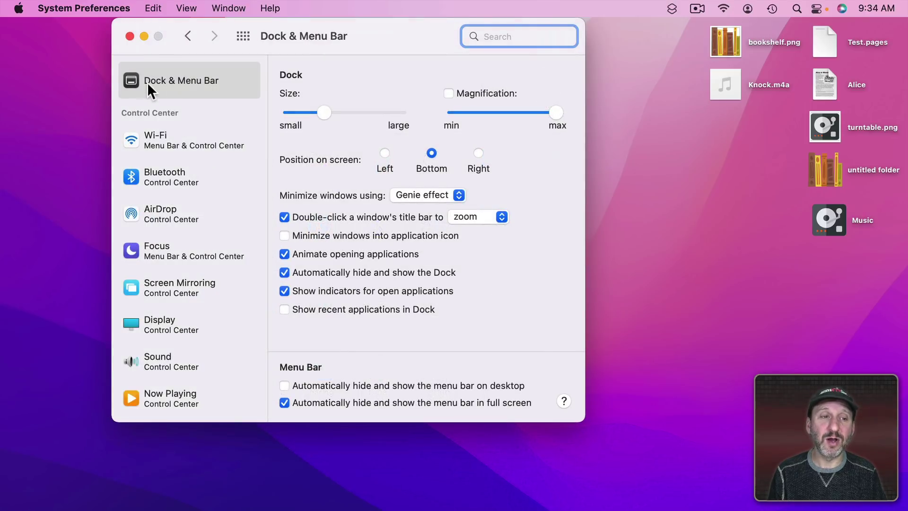
- Go through the Wi-Fi, Bluetooth and AirDrop module settings, and try showing AirDrop in the menu bar
{"action": "left_click", "coordinate": [162, 141]}
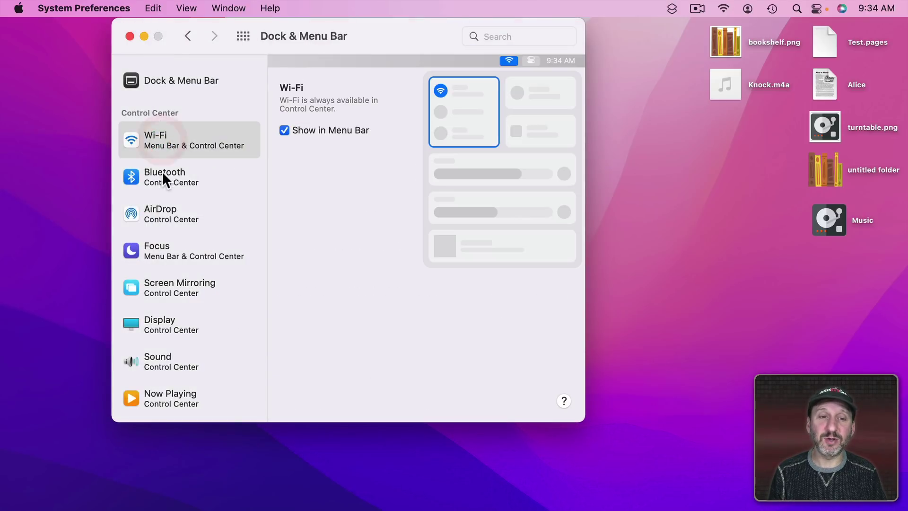
{"action": "left_click", "coordinate": [162, 173]}
{"action": "left_click", "coordinate": [161, 215]}
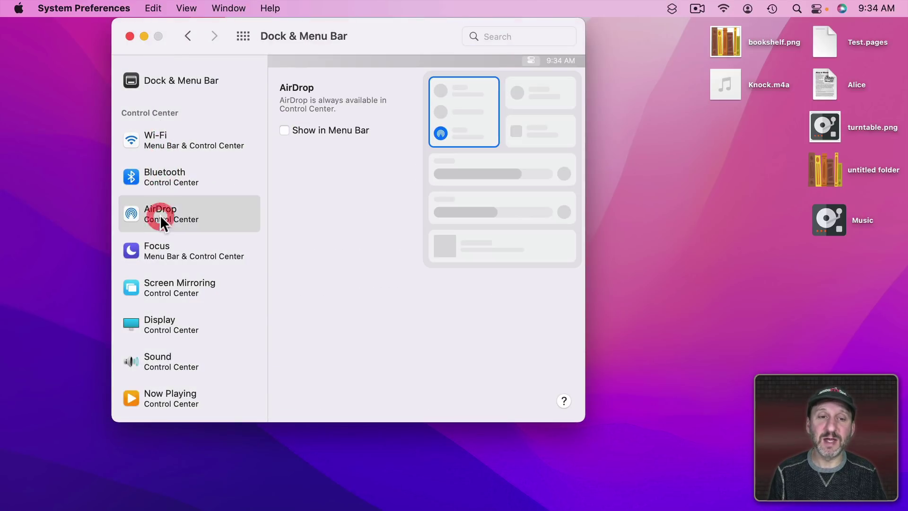
{"action": "left_click", "coordinate": [286, 130]}
{"action": "left_click", "coordinate": [287, 131]}
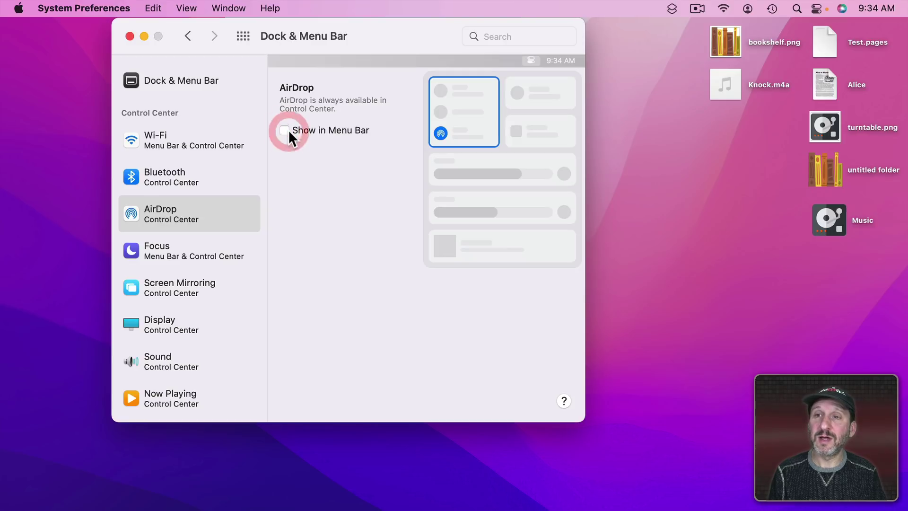
- Try showing the Accessibility Shortcuts module in Control Center, and turn the option back off
{"action": "scroll", "coordinate": [250, 269], "scroll_direction": "down", "scroll_amount": 10}
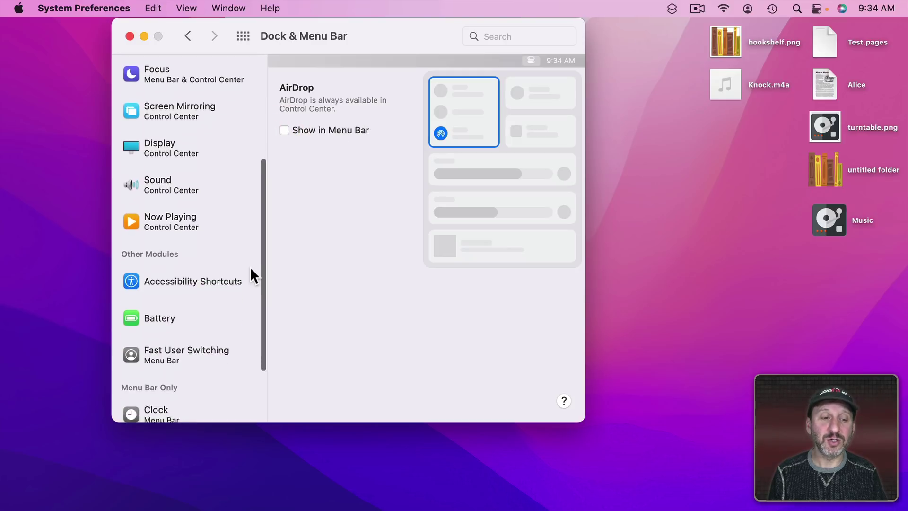
{"action": "left_click", "coordinate": [166, 208]}
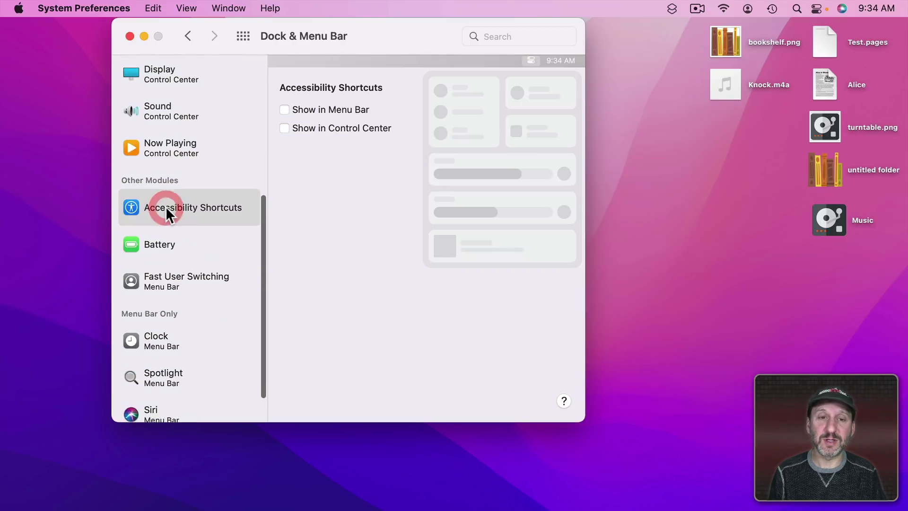
{"action": "left_click", "coordinate": [351, 128]}
{"action": "left_click", "coordinate": [352, 128]}
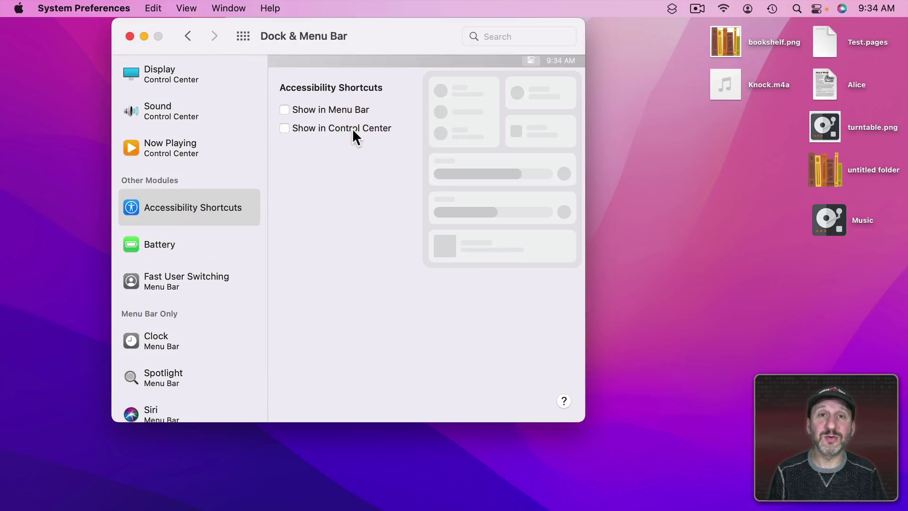
- Add the AirDrop control from Control Center to the menu bar, and remove it from there again
{"action": "left_click", "coordinate": [814, 10]}
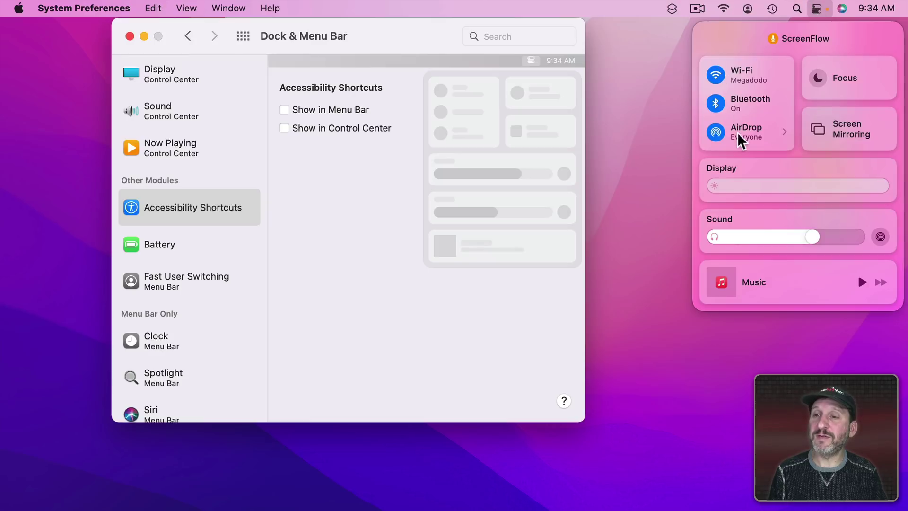
{"action": "left_click_drag", "start_coordinate": [754, 137], "coordinate": [677, 11]}
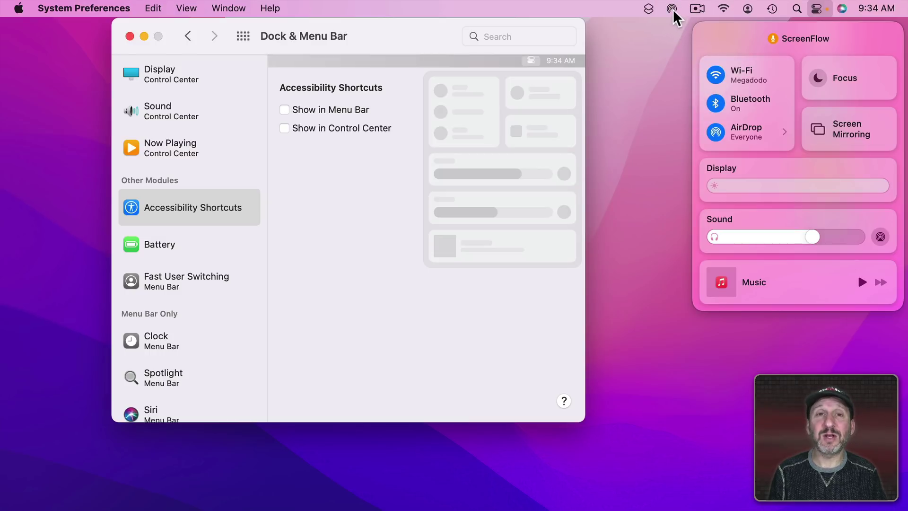
{"action": "left_click_drag", "start_coordinate": [671, 8], "coordinate": [633, 180]}
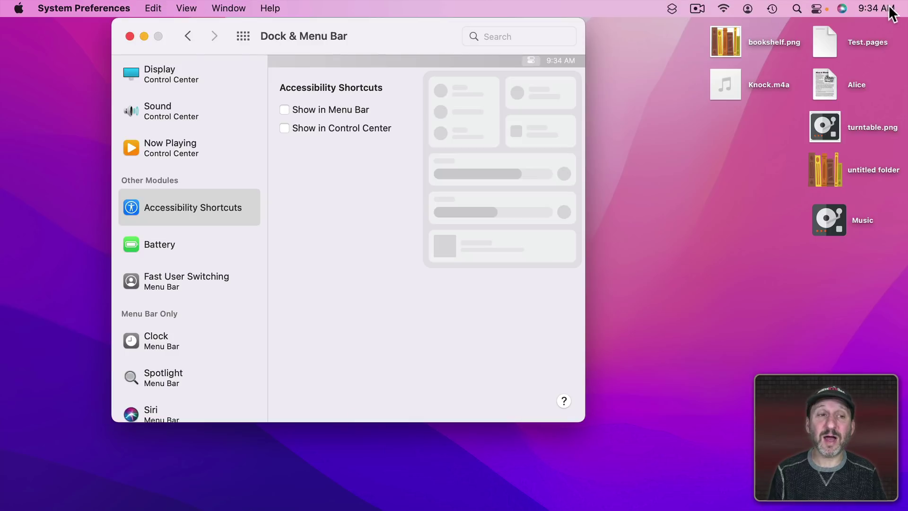
- Try showing the date and an analog face for the menu bar clock, and restore the digital time without the date
{"action": "scroll", "coordinate": [182, 94], "scroll_direction": "down", "scroll_amount": 3}
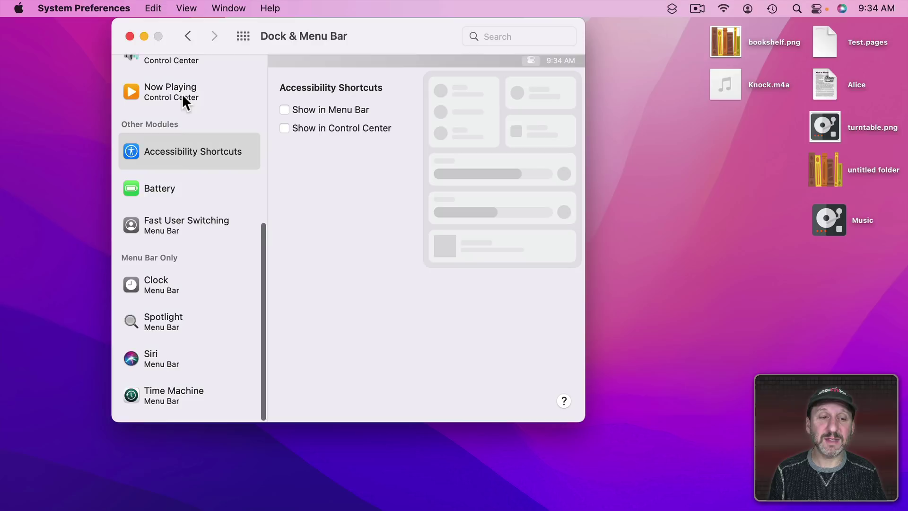
{"action": "left_click", "coordinate": [161, 281]}
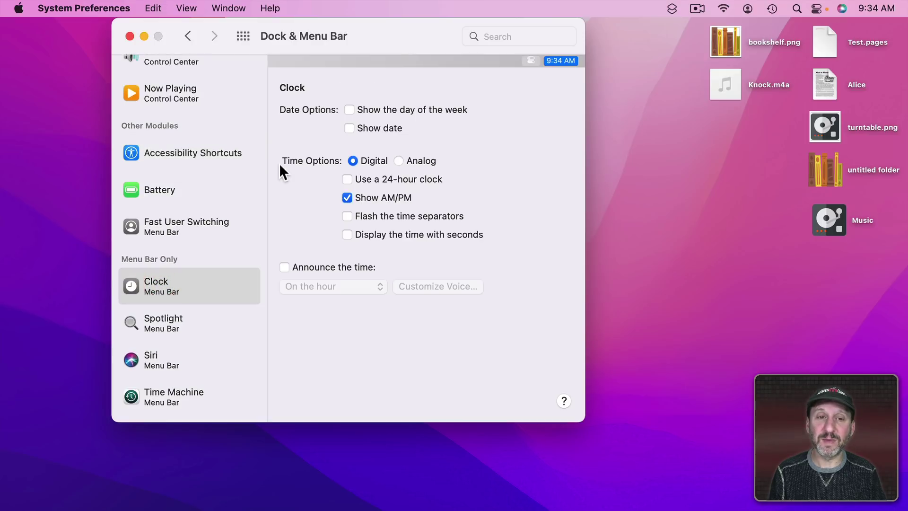
{"action": "left_click", "coordinate": [371, 128]}
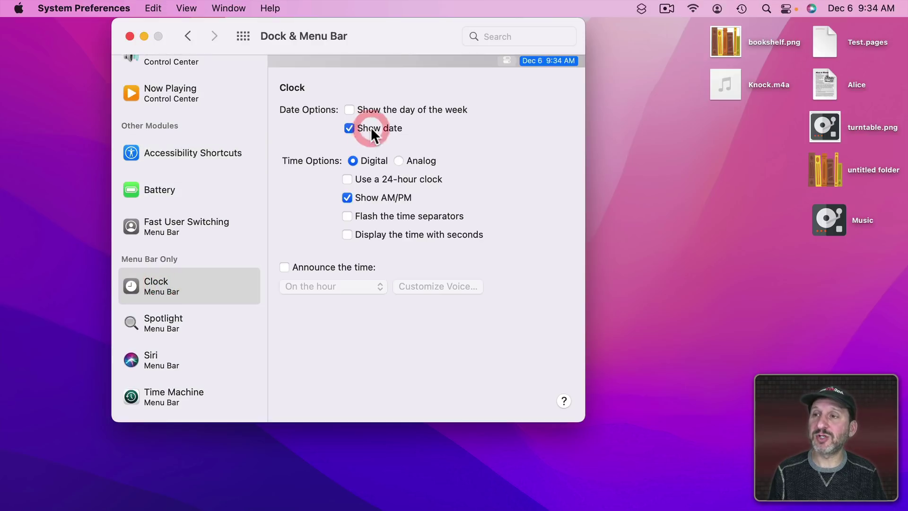
{"action": "left_click", "coordinate": [371, 128]}
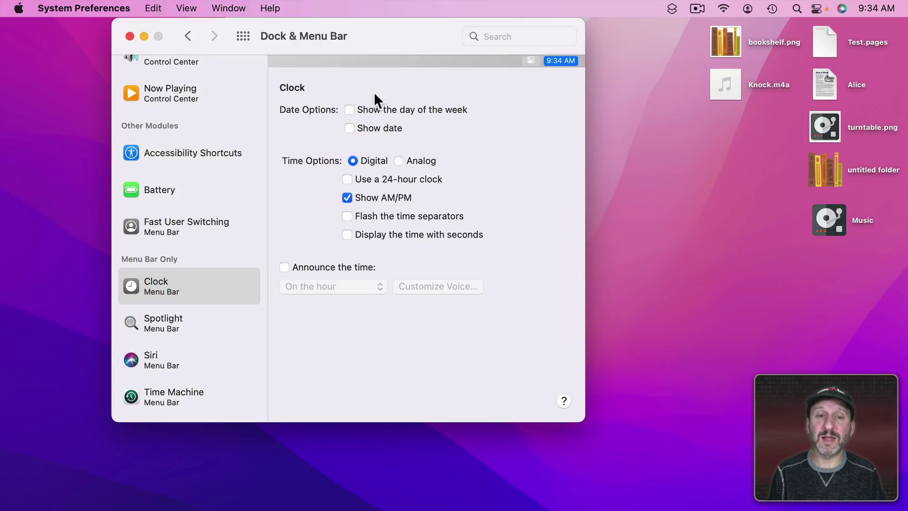
{"action": "left_click", "coordinate": [400, 161]}
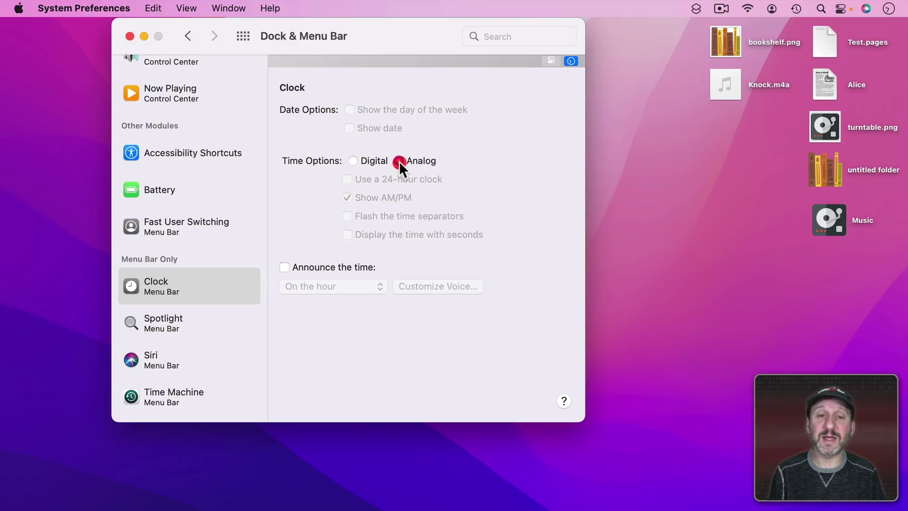
{"action": "left_click", "coordinate": [362, 161]}
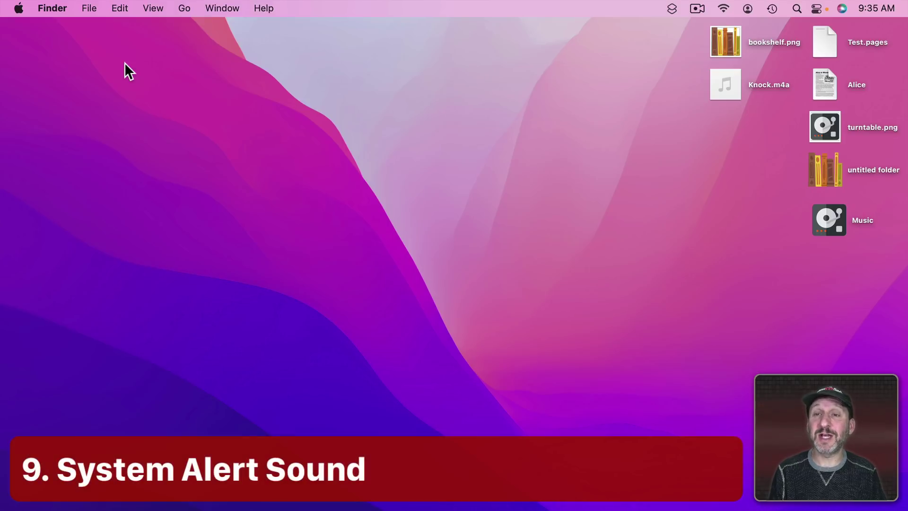
- Open the Sound preferences to the list of alert sounds
{"action": "left_click", "coordinate": [19, 8]}
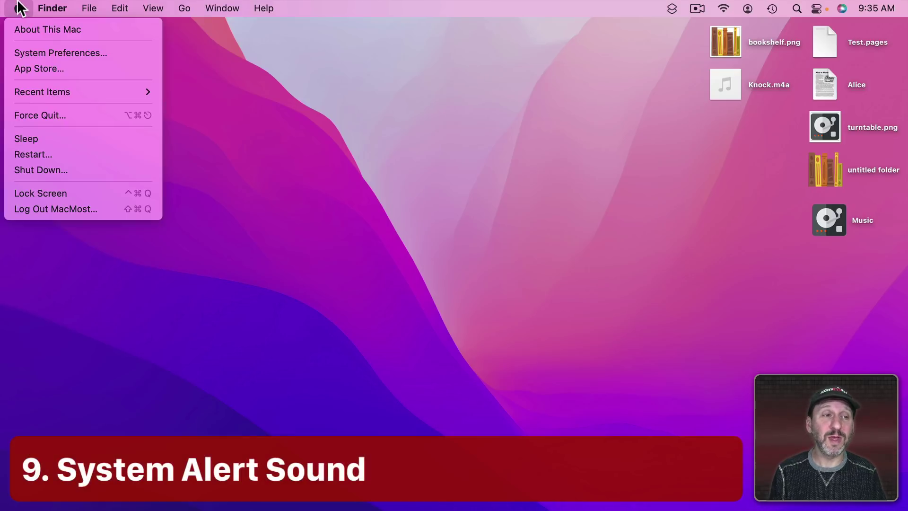
{"action": "left_click", "coordinate": [33, 51]}
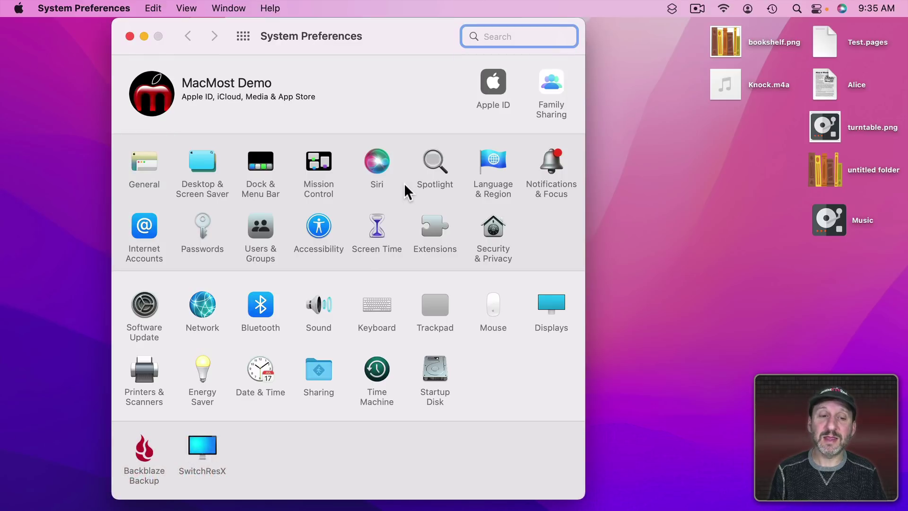
{"action": "left_click", "coordinate": [345, 307]}
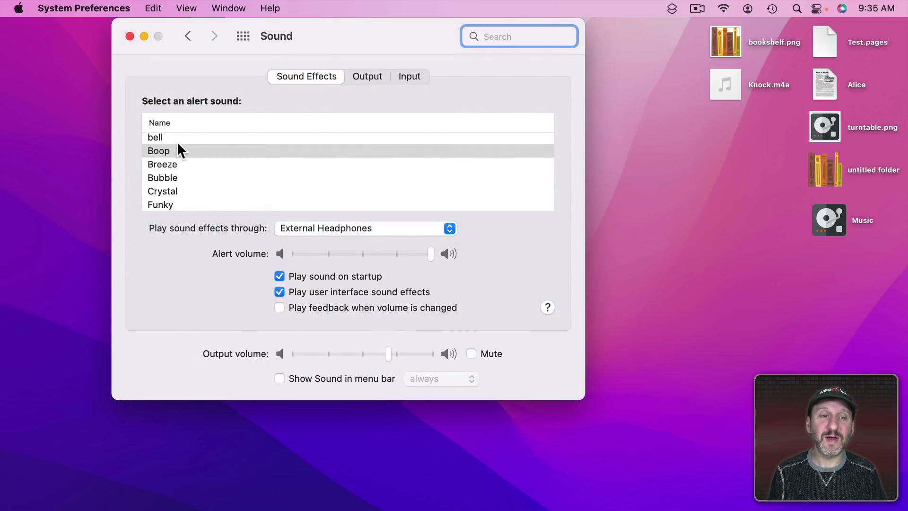
- Try several alert sounds from the list and select Pluck
{"action": "scroll", "coordinate": [170, 165], "scroll_direction": "down", "scroll_amount": 5}
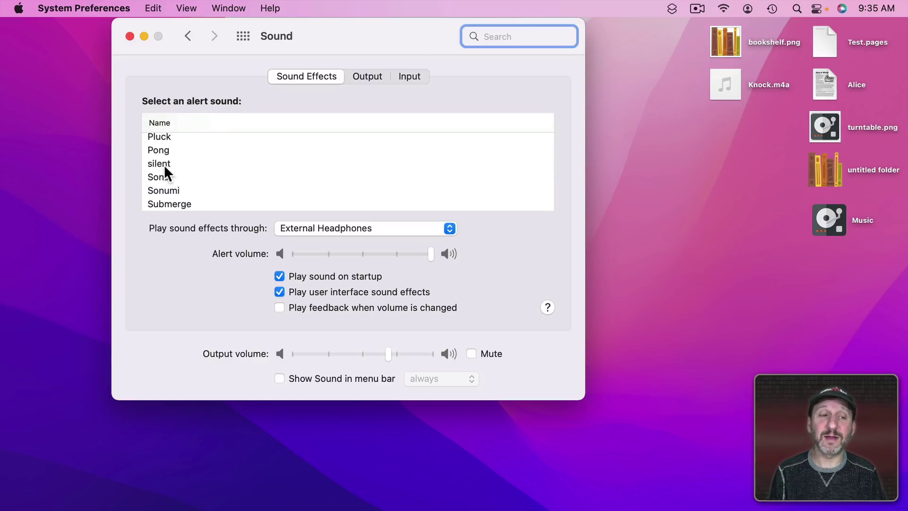
{"action": "left_click", "coordinate": [166, 173]}
{"action": "left_click", "coordinate": [166, 150]}
{"action": "left_click", "coordinate": [167, 136]}
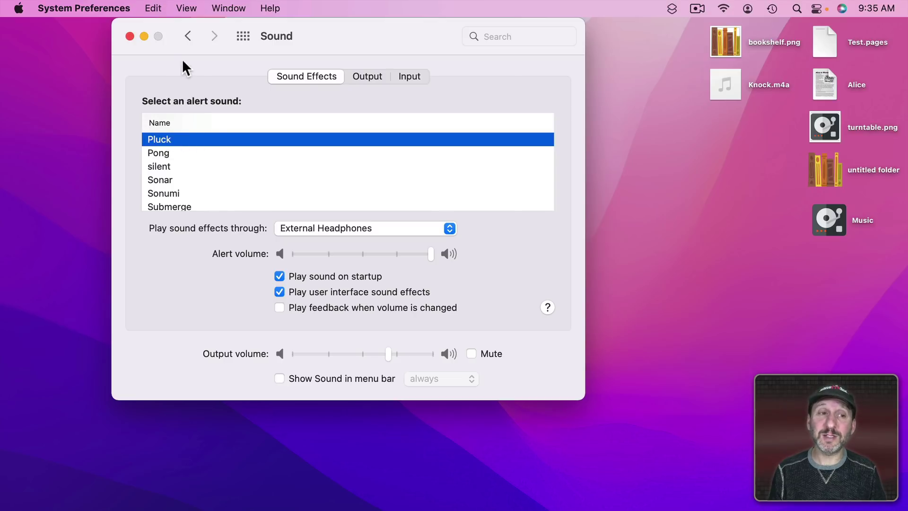
- Open the Sounds folder inside the user's Library in a new Finder window and select bell.aiff
{"action": "left_click", "coordinate": [71, 69]}
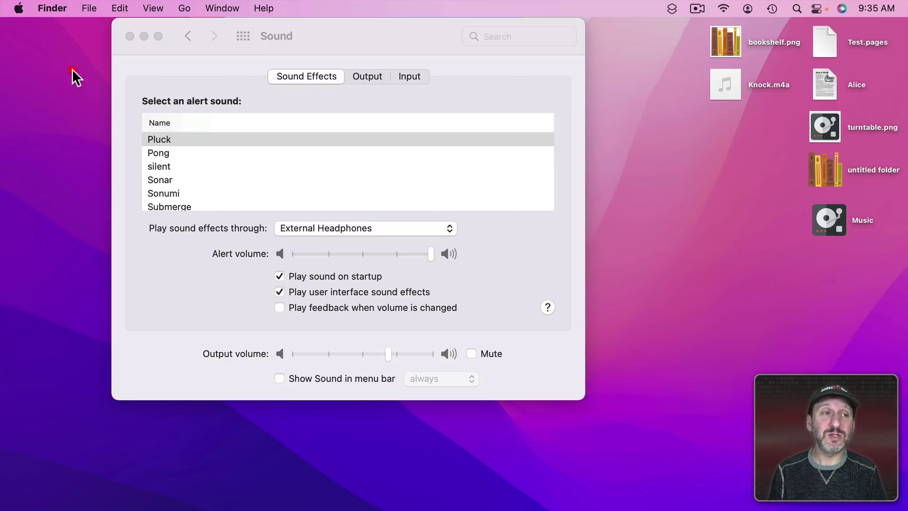
{"action": "left_click", "coordinate": [93, 8]}
{"action": "left_click", "coordinate": [93, 28]}
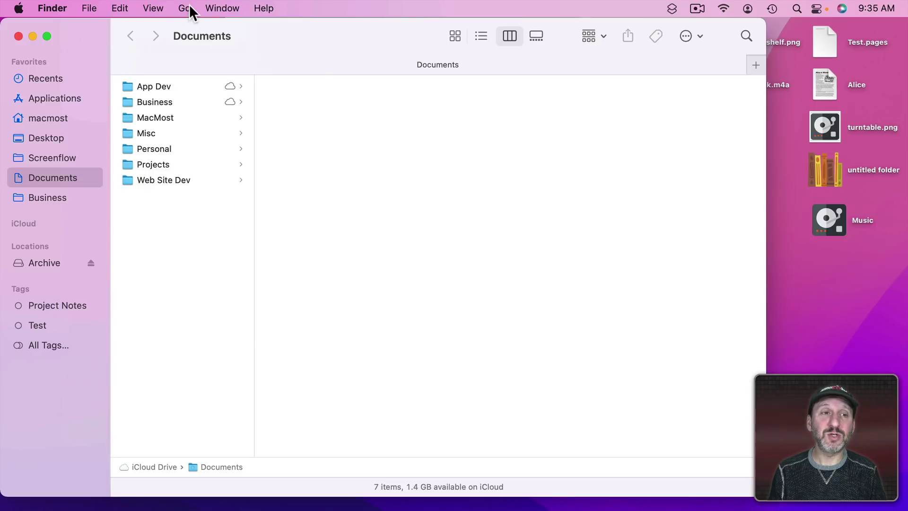
{"action": "left_click", "coordinate": [189, 6]}
{"action": "key", "text": "alt"}
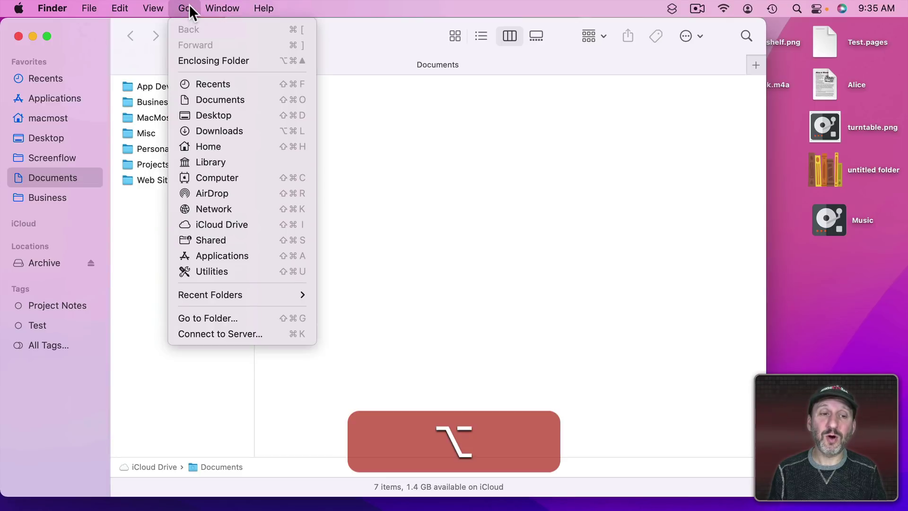
{"action": "left_click", "coordinate": [210, 161]}
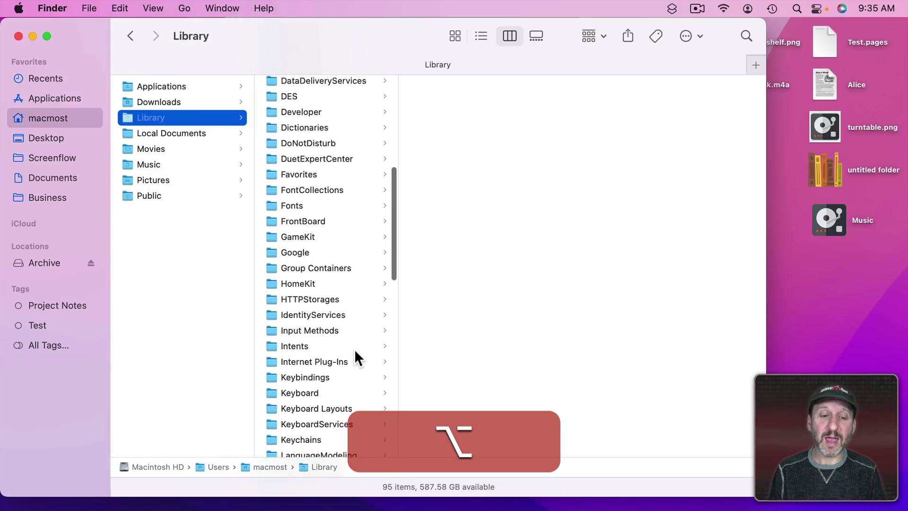
{"action": "scroll", "coordinate": [354, 352], "scroll_direction": "down", "scroll_amount": 20}
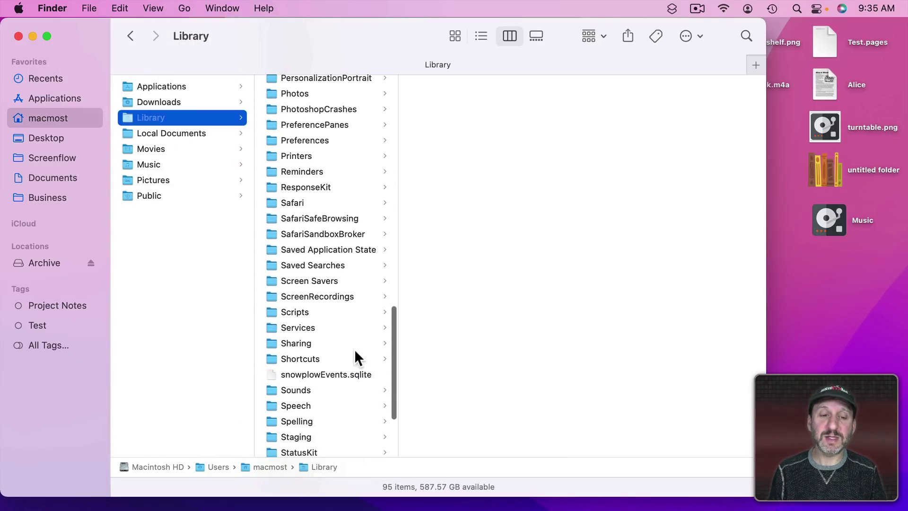
{"action": "left_click", "coordinate": [310, 390]}
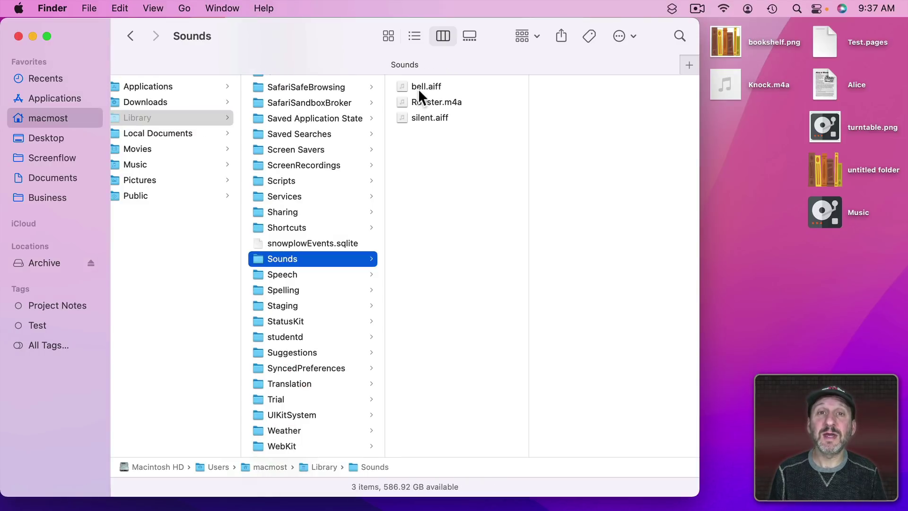
{"action": "left_click", "coordinate": [419, 88]}
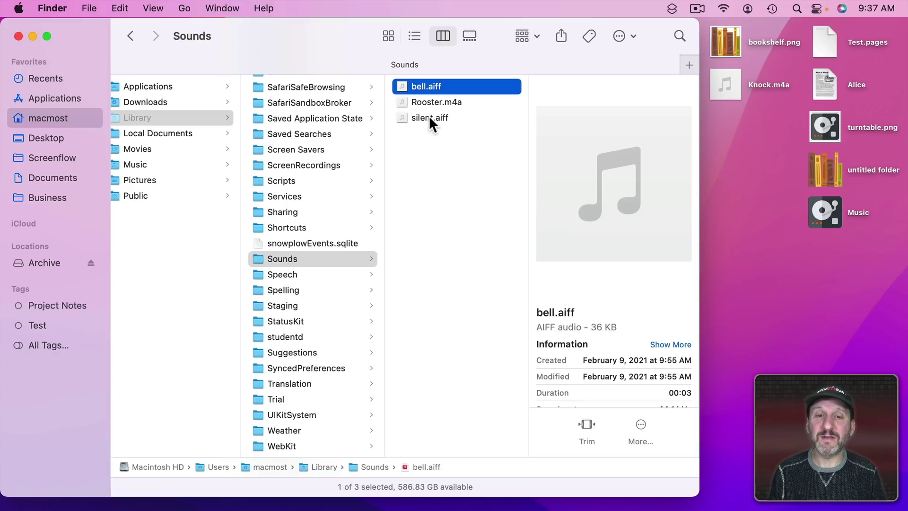
- Switch to System Preferences, open the Sound settings and choose bell as the alert sound
{"action": "left_click", "coordinate": [19, 8]}
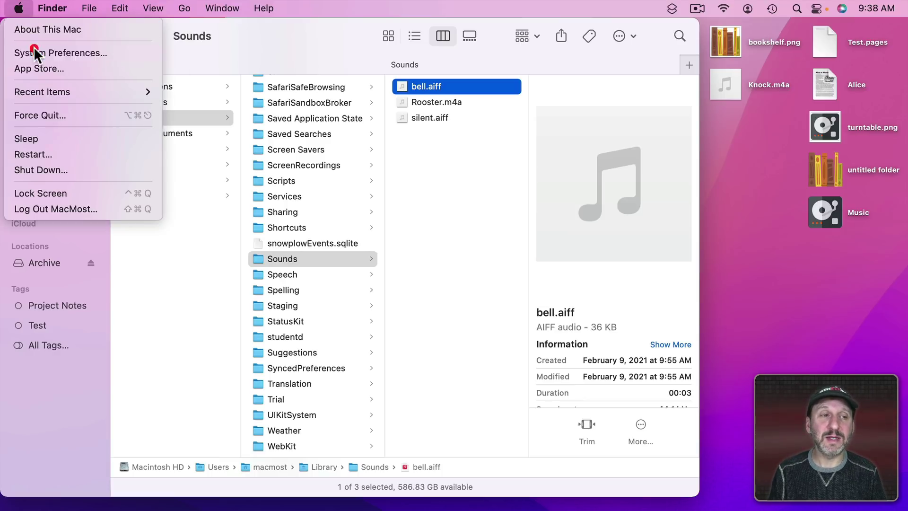
{"action": "left_click", "coordinate": [33, 48]}
{"action": "left_click", "coordinate": [312, 309]}
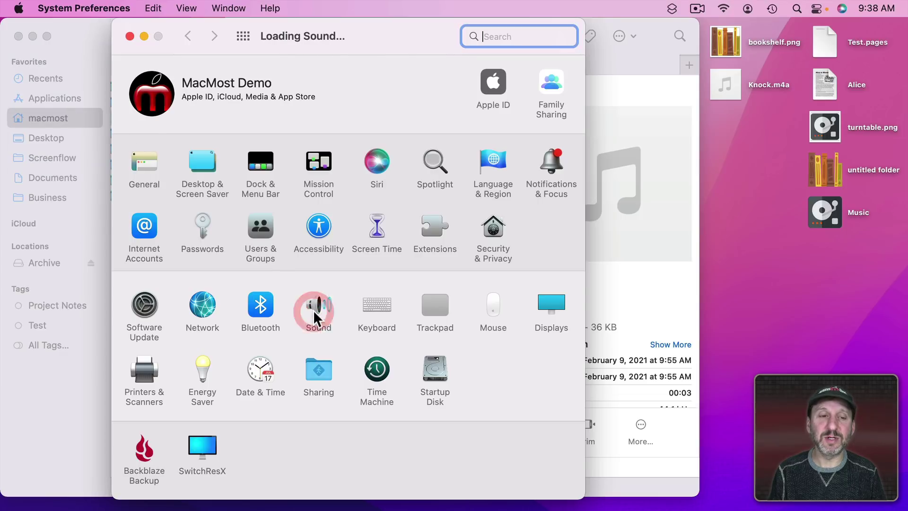
{"action": "scroll", "coordinate": [176, 142], "scroll_direction": "up", "scroll_amount": 3}
{"action": "left_click", "coordinate": [163, 140]}
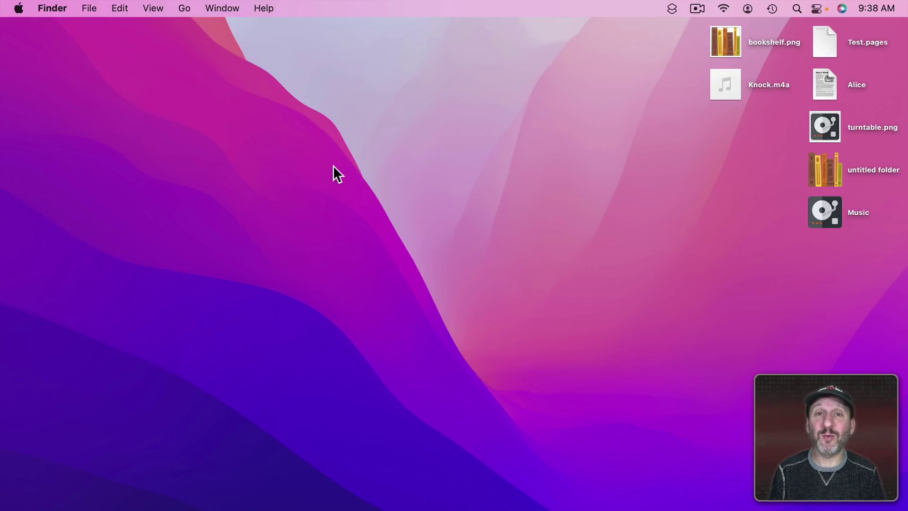
{"action": "left_click", "coordinate": [19, 9]}
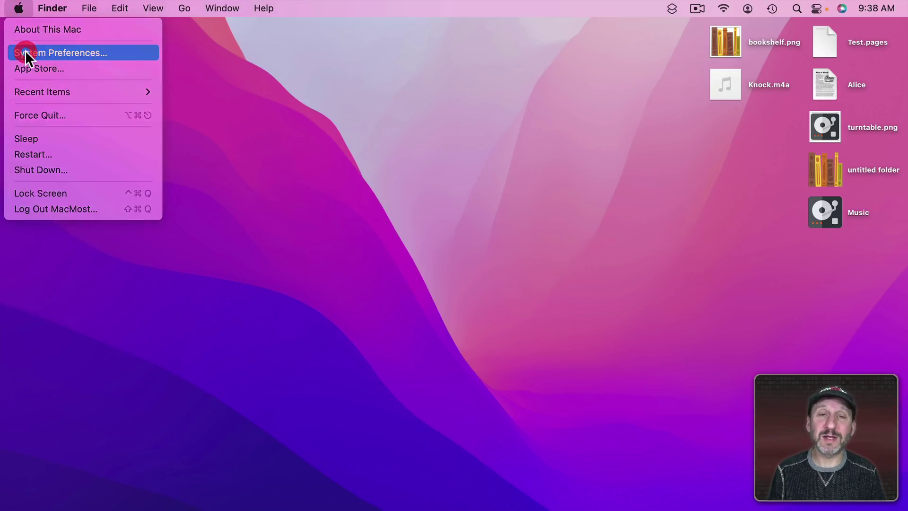
{"action": "left_click", "coordinate": [25, 51]}
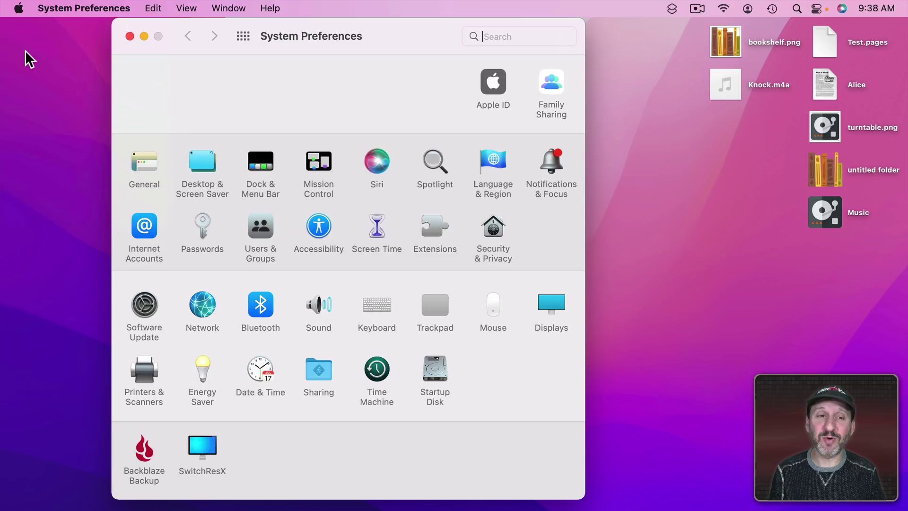
{"action": "left_click", "coordinate": [202, 166]}
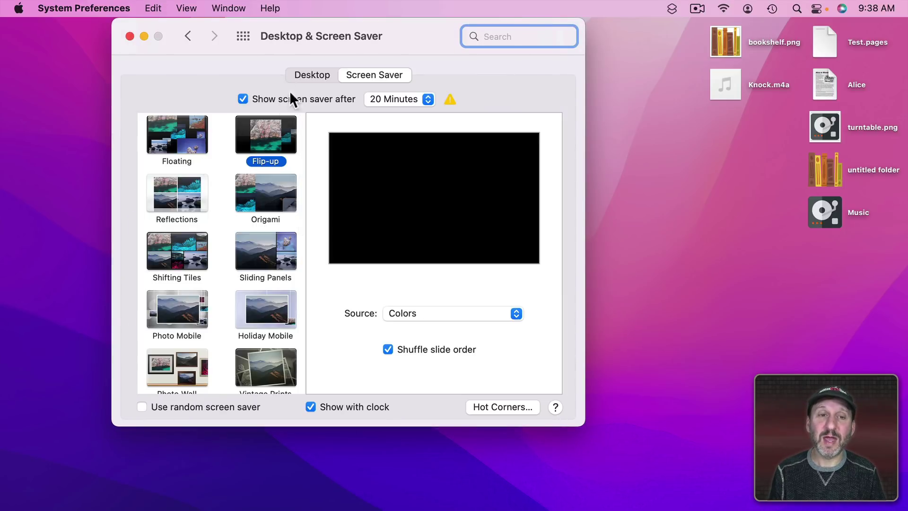
{"action": "left_click", "coordinate": [310, 67]}
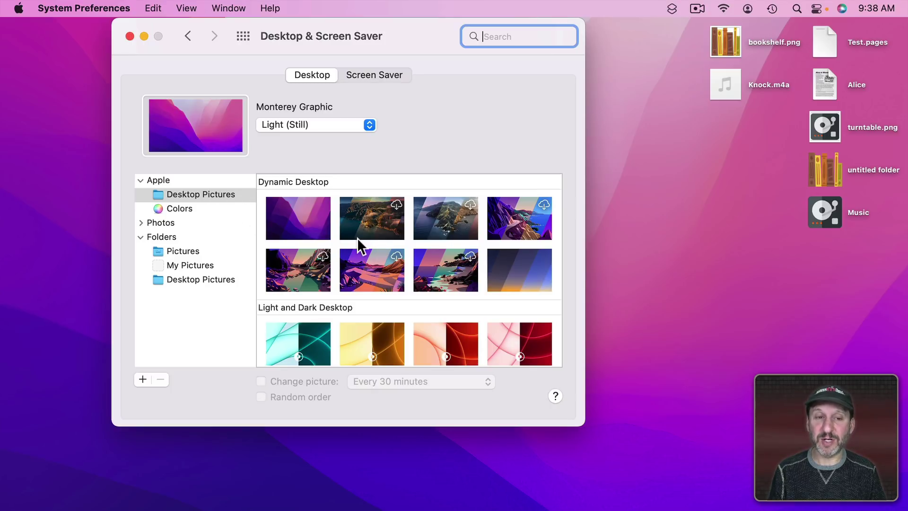
{"action": "scroll", "coordinate": [357, 238], "scroll_direction": "down", "scroll_amount": 10}
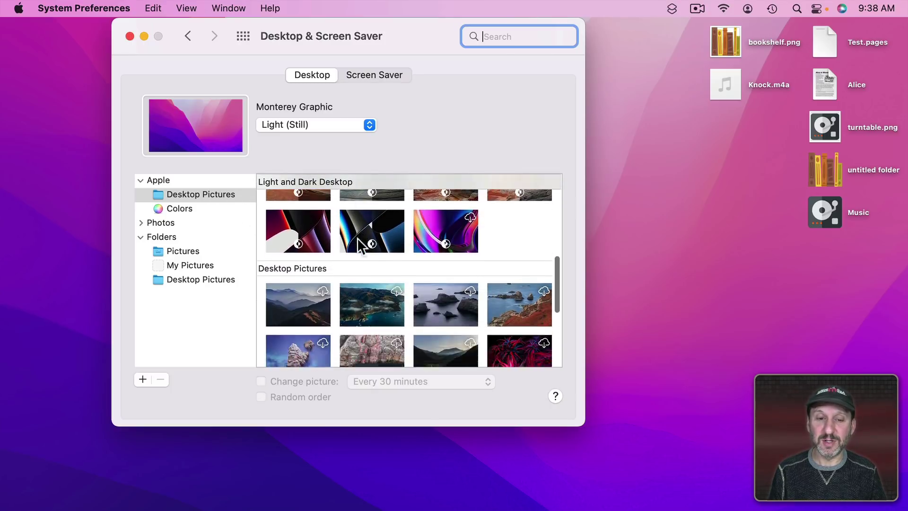
{"action": "scroll", "coordinate": [356, 238], "scroll_direction": "up", "scroll_amount": 5}
- View the solid desktop colors, open the custom color picker and close it without choosing a color
{"action": "left_click", "coordinate": [196, 208]}
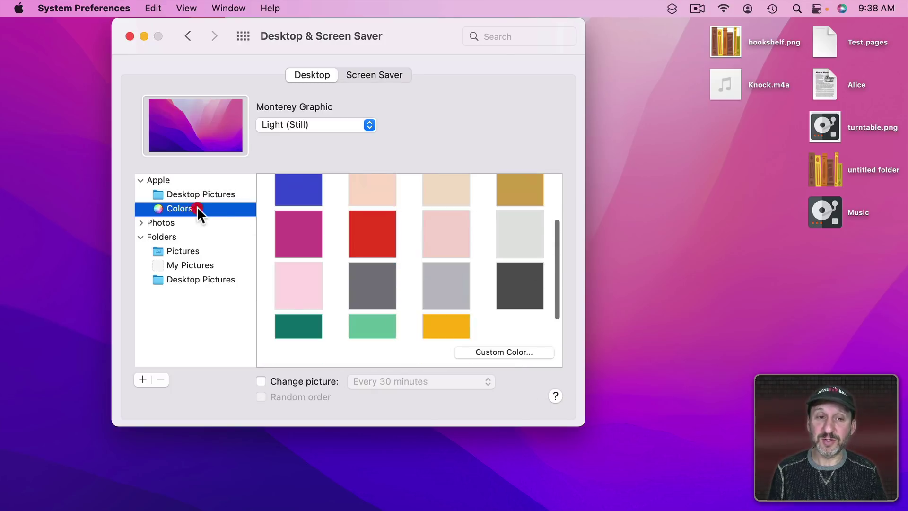
{"action": "left_click", "coordinate": [503, 352]}
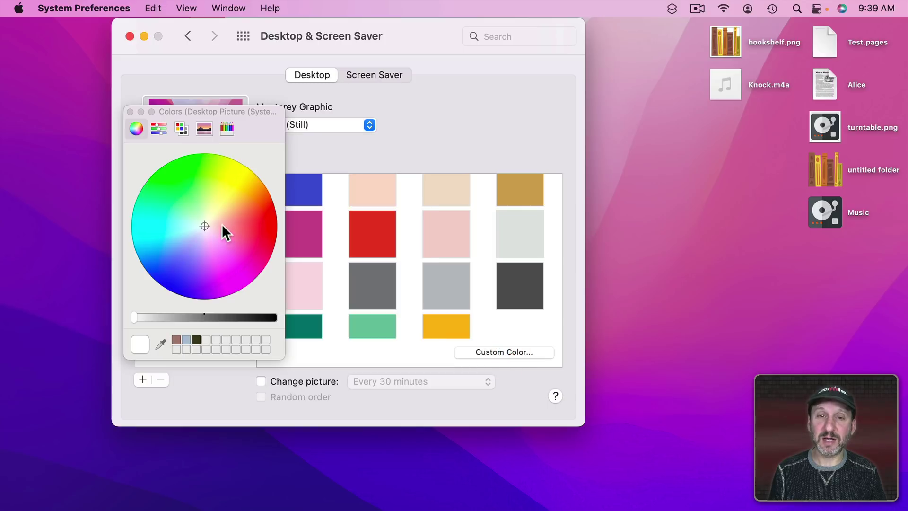
{"action": "left_click", "coordinate": [131, 112]}
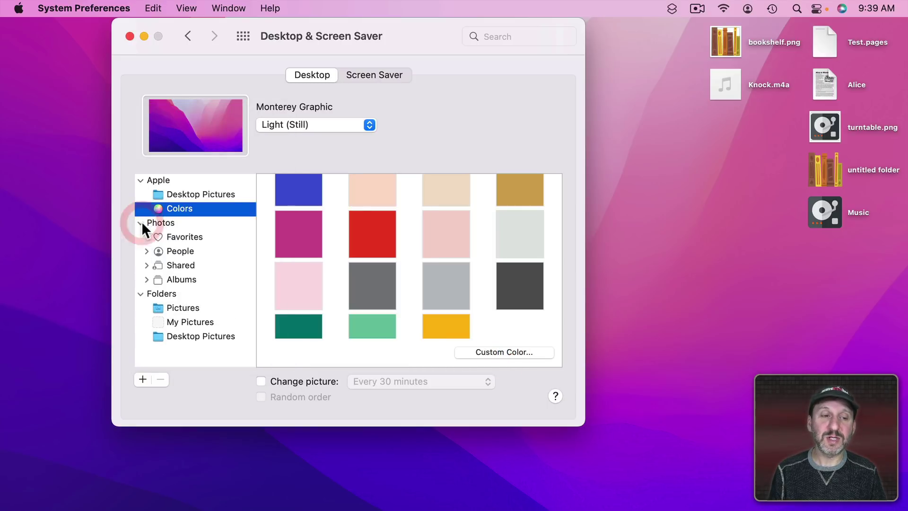
- Set the beach photo from the Photos Favorites as the desktop picture and turn on changing pictures every 30 minutes
{"action": "left_click", "coordinate": [190, 236]}
{"action": "left_click", "coordinate": [309, 196]}
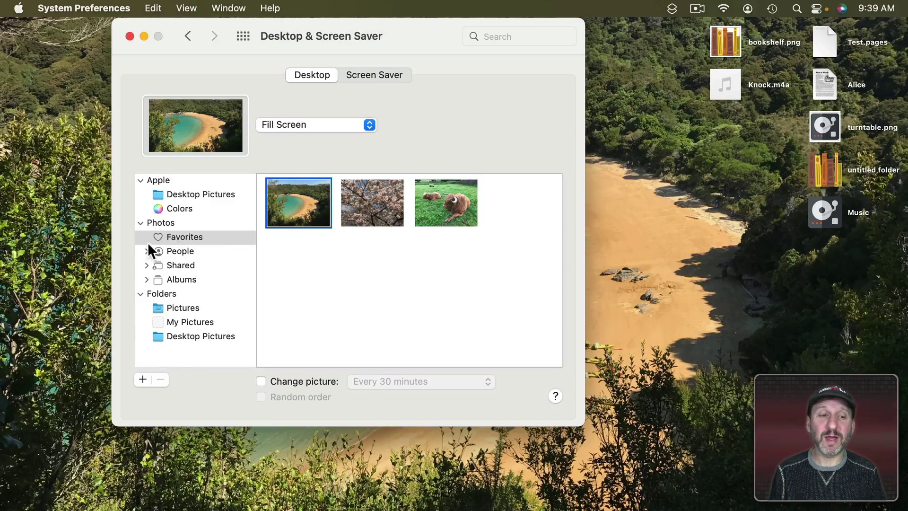
{"action": "left_click", "coordinate": [289, 382]}
{"action": "left_click", "coordinate": [371, 382]}
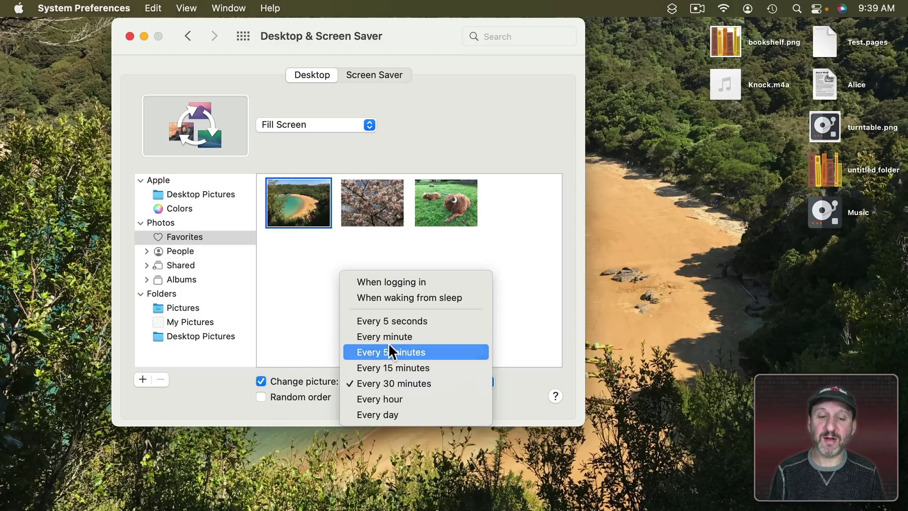
{"action": "left_click", "coordinate": [275, 303]}
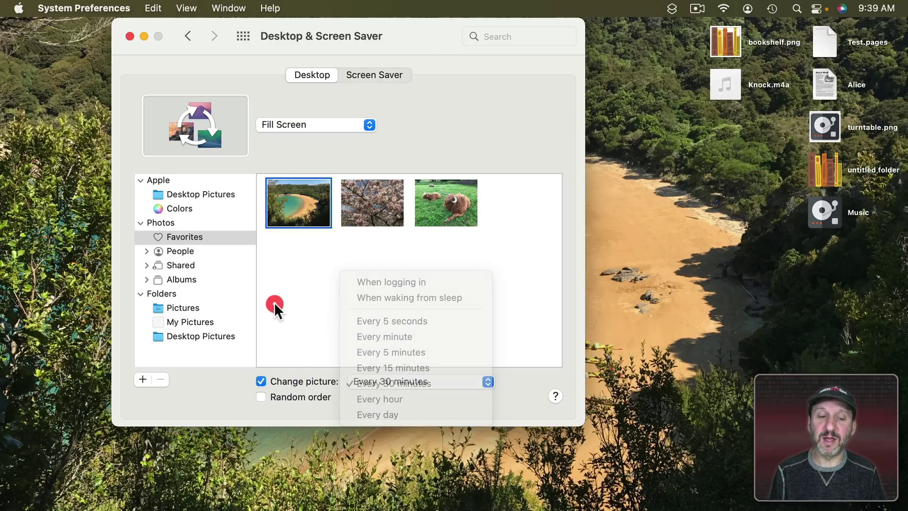
{"action": "left_click", "coordinate": [261, 396]}
{"action": "left_click", "coordinate": [261, 396]}
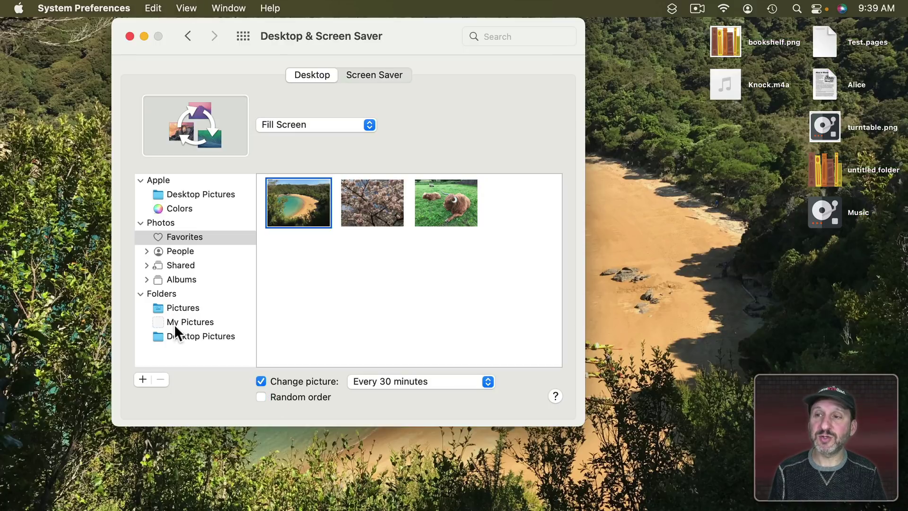
- Add the Misc folder from Documents in Finder to the desktop picture folders
{"action": "left_click", "coordinate": [654, 143]}
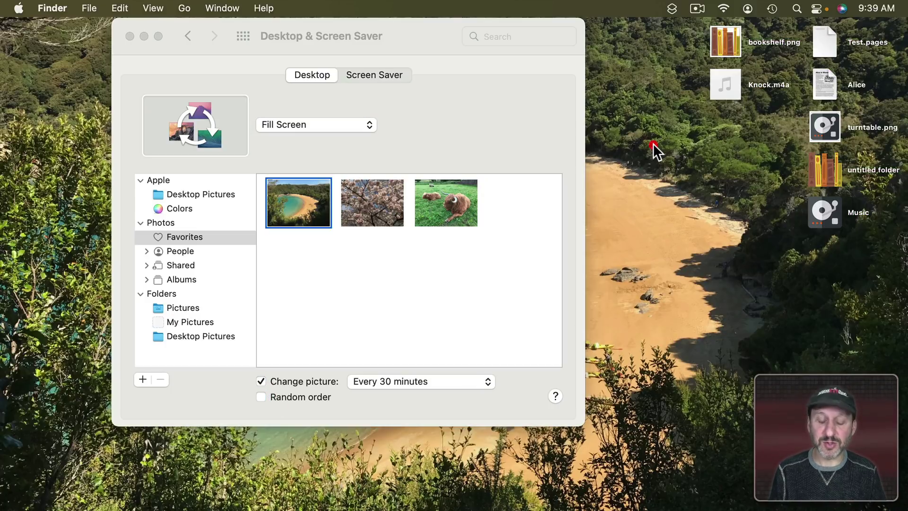
{"action": "key", "text": "super+n"}
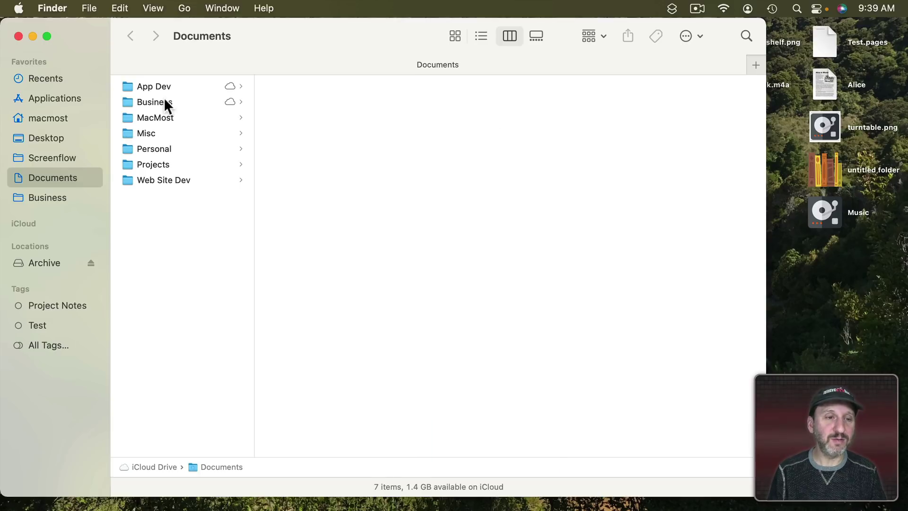
{"action": "left_click", "coordinate": [157, 134]}
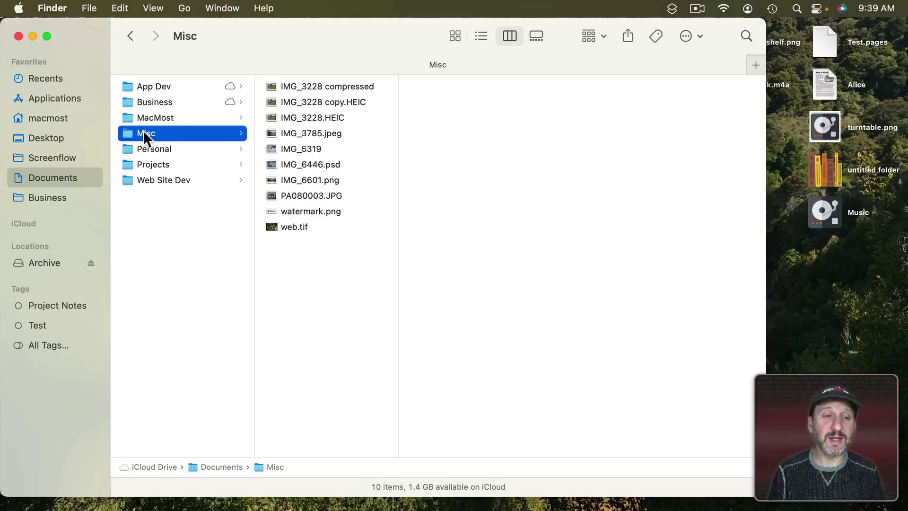
{"action": "left_click_drag", "start_coordinate": [101, 47], "coordinate": [529, 39]}
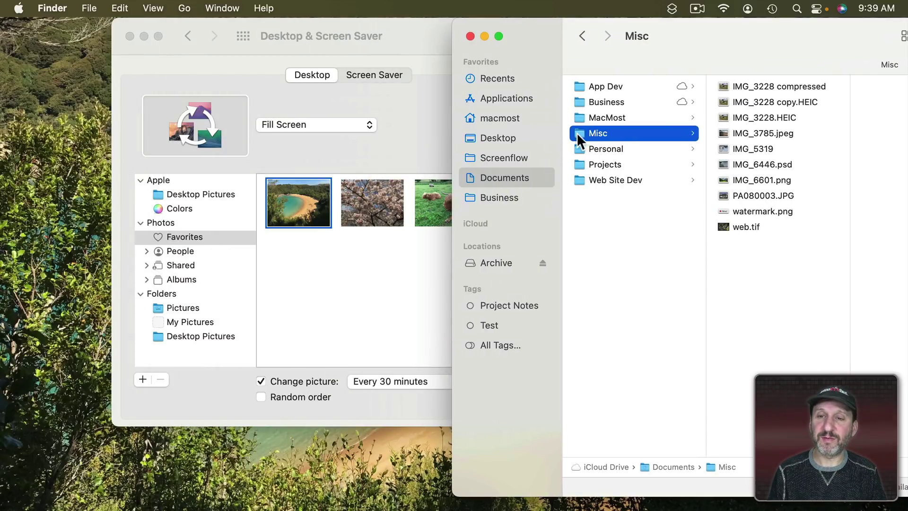
{"action": "left_click_drag", "start_coordinate": [576, 132], "coordinate": [173, 353]}
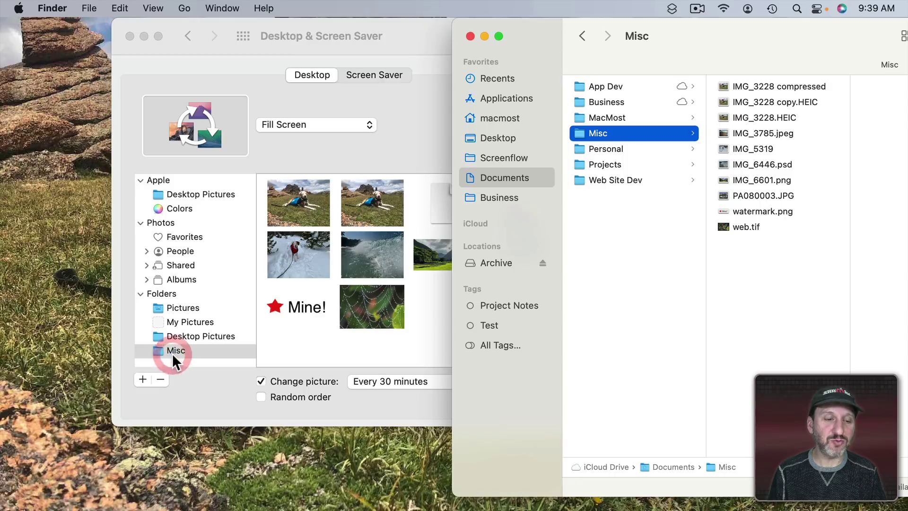
{"action": "left_click", "coordinate": [322, 346]}
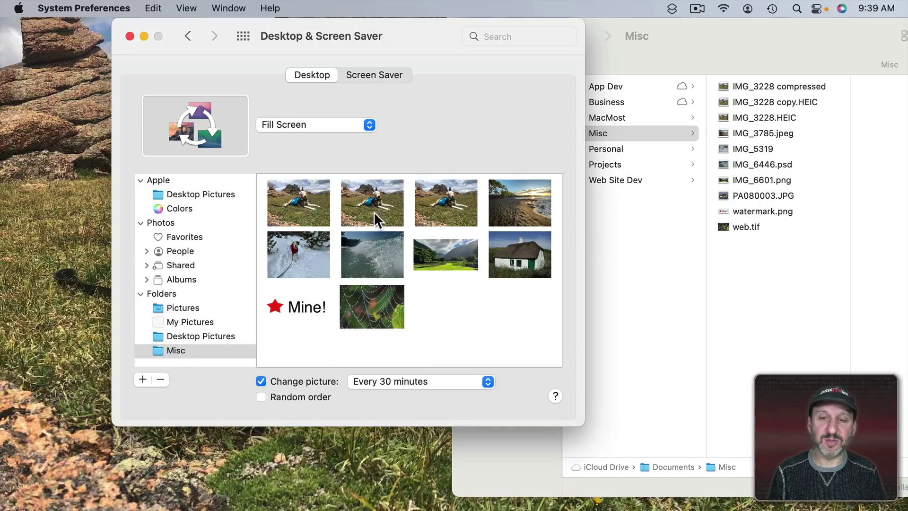
- Try the cottage, dog and snow pictures from the Misc folder as the background, and set IMG_6601 as the desktop picture
{"action": "left_click", "coordinate": [522, 256]}
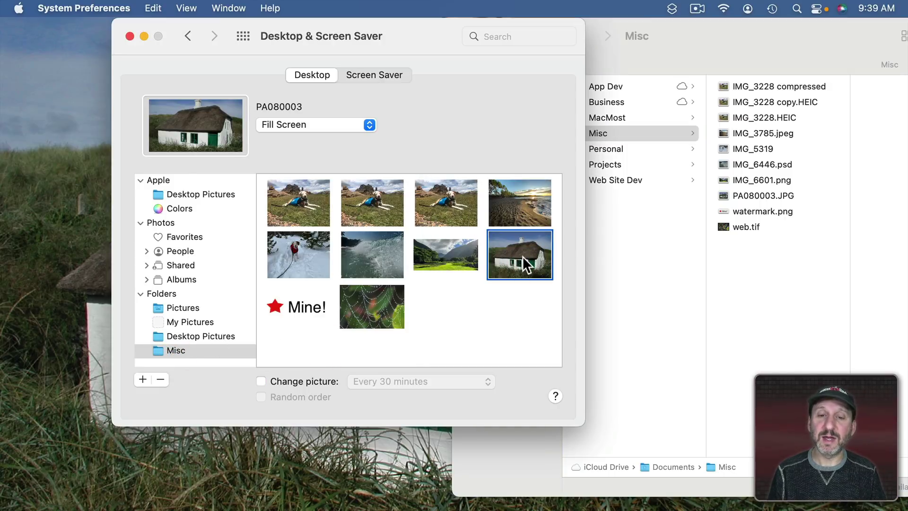
{"action": "left_click", "coordinate": [448, 200]}
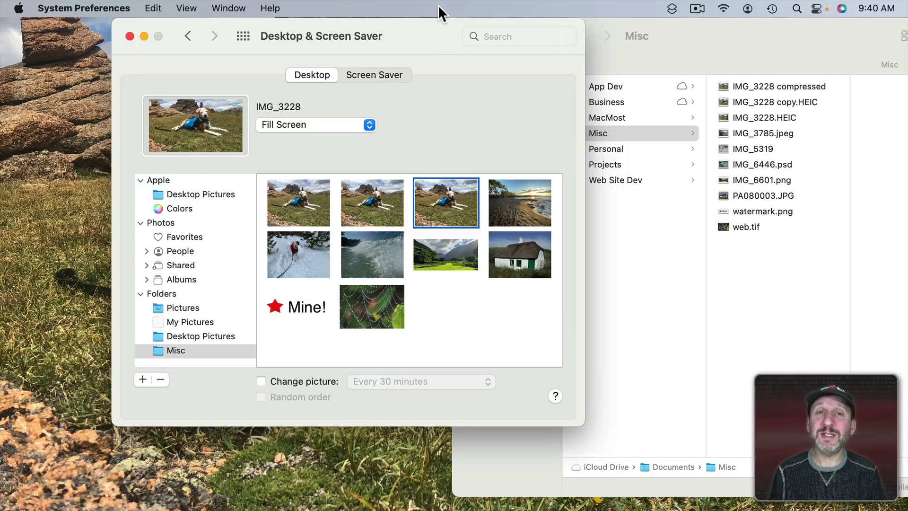
{"action": "left_click_drag", "start_coordinate": [417, 37], "coordinate": [401, 97]}
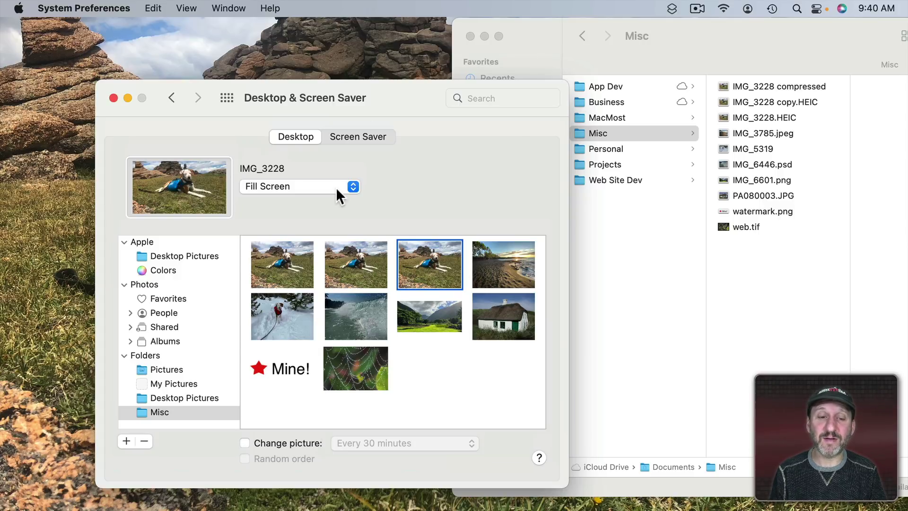
{"action": "left_click", "coordinate": [285, 333]}
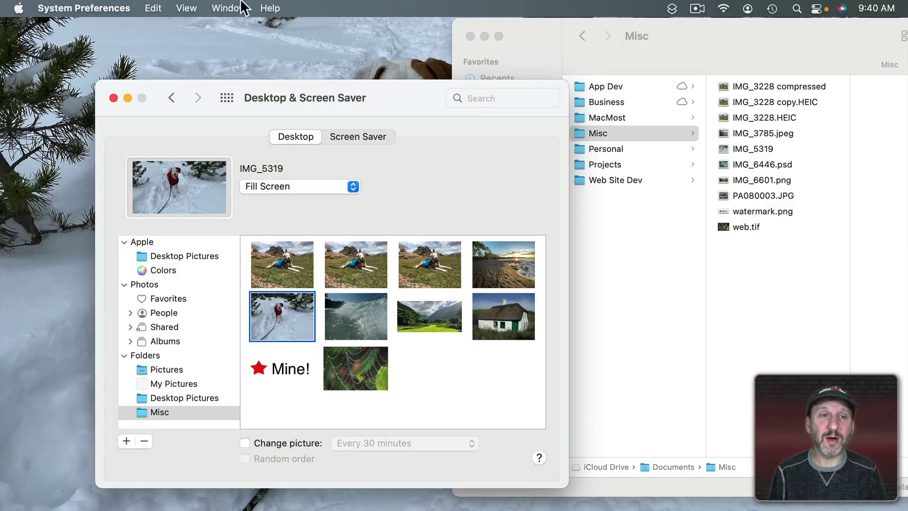
{"action": "left_click", "coordinate": [432, 307]}
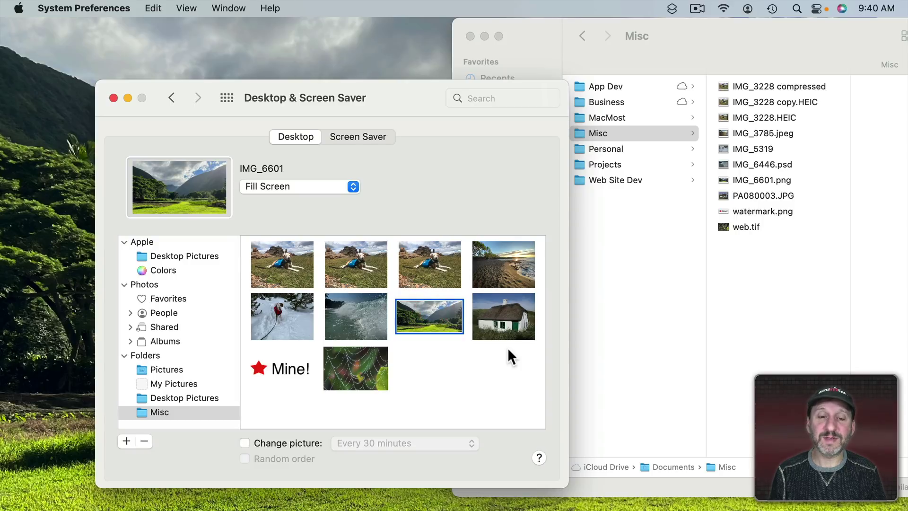
- Set the cottage picture PA080003 as the desktop picture, and view the start delay choices for the screen saver
{"action": "left_click", "coordinate": [503, 326]}
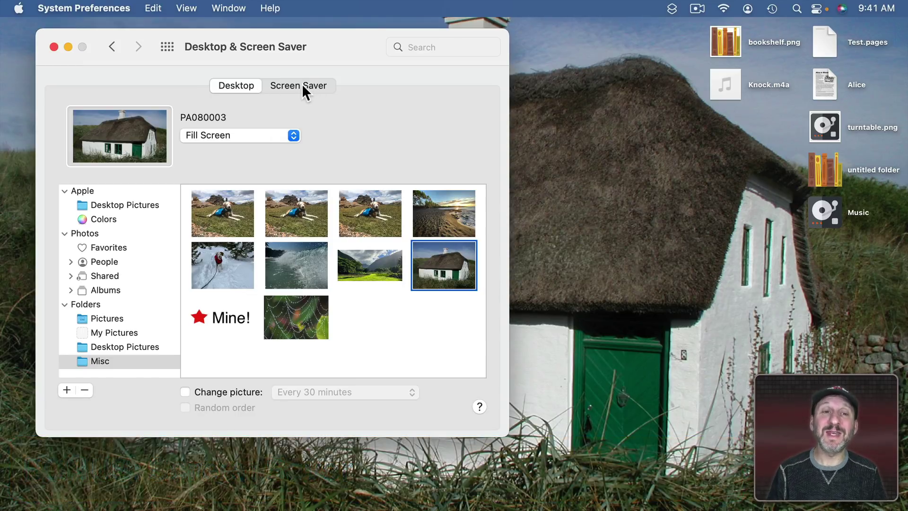
{"action": "left_click", "coordinate": [302, 85]}
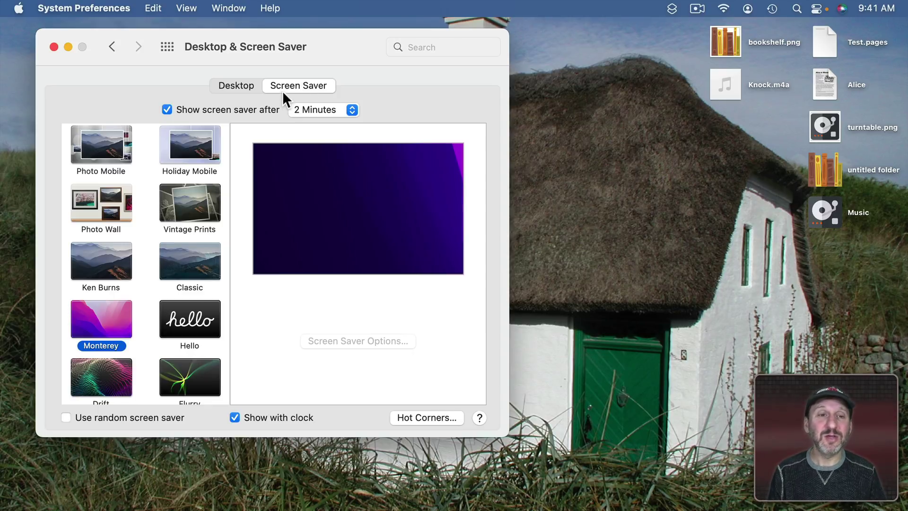
{"action": "left_click", "coordinate": [331, 110]}
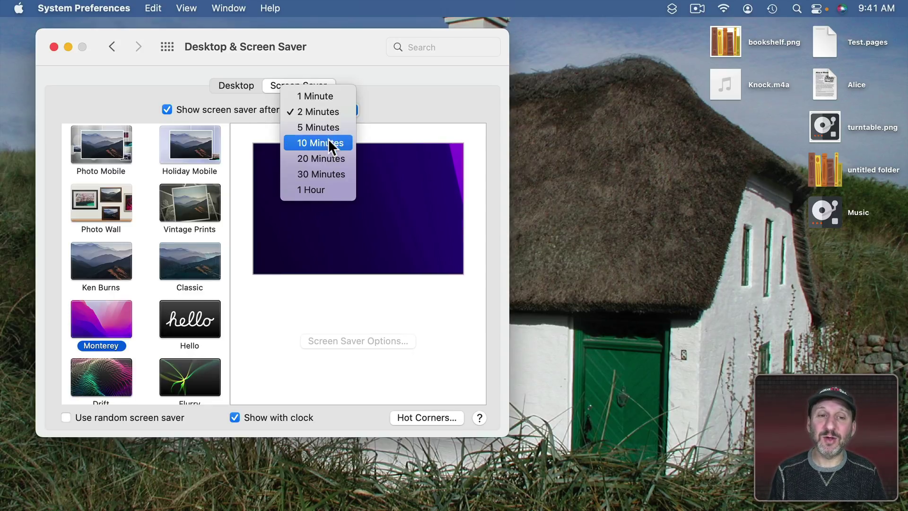
{"action": "left_click", "coordinate": [397, 81]}
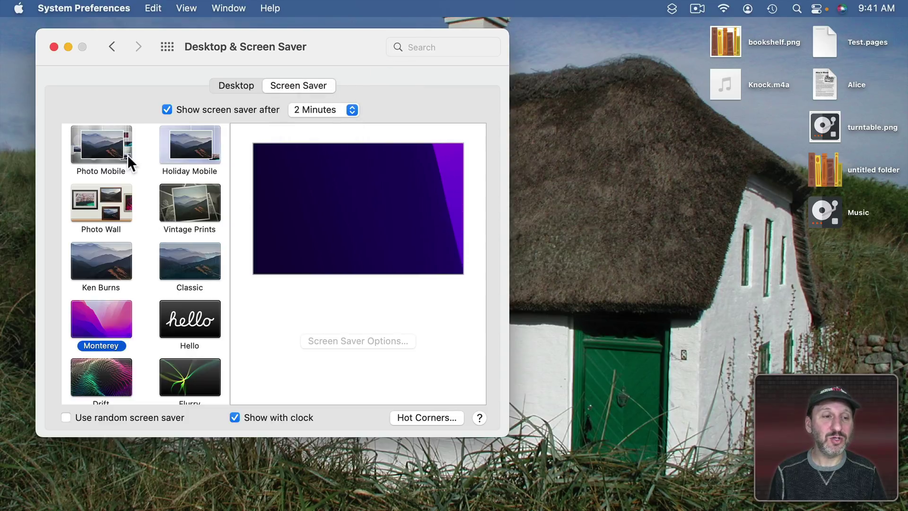
- Browse the available screen savers, from the photo slideshow styles to the animated ones around Monterey
{"action": "scroll", "coordinate": [128, 154], "scroll_direction": "up", "scroll_amount": 5}
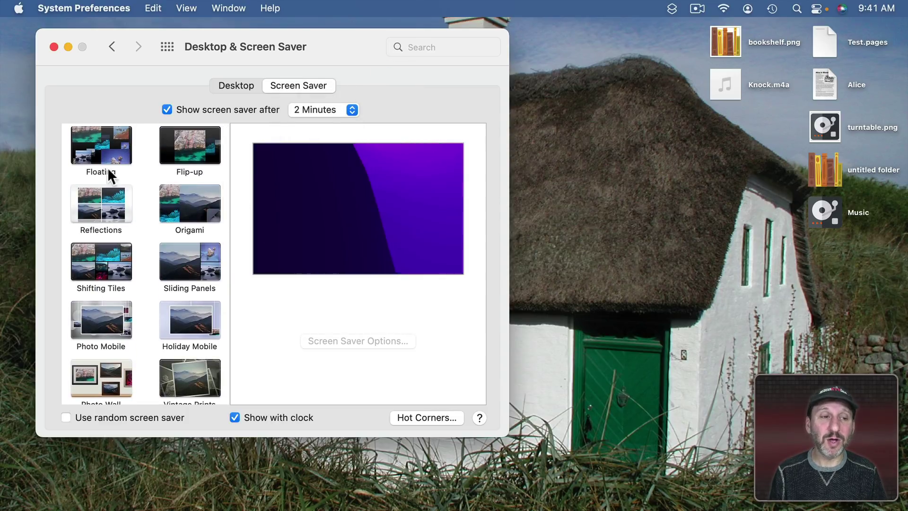
{"action": "scroll", "coordinate": [135, 230], "scroll_direction": "down", "scroll_amount": 3}
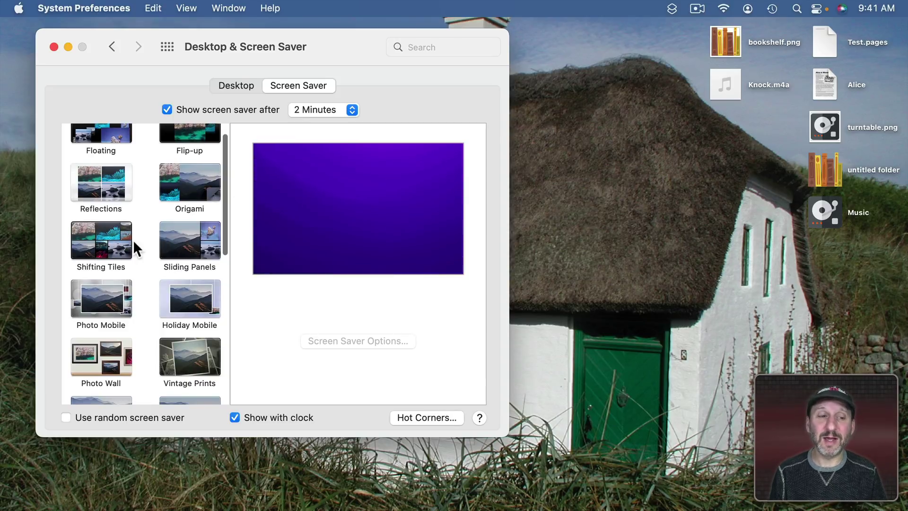
{"action": "scroll", "coordinate": [132, 240], "scroll_direction": "down", "scroll_amount": 3}
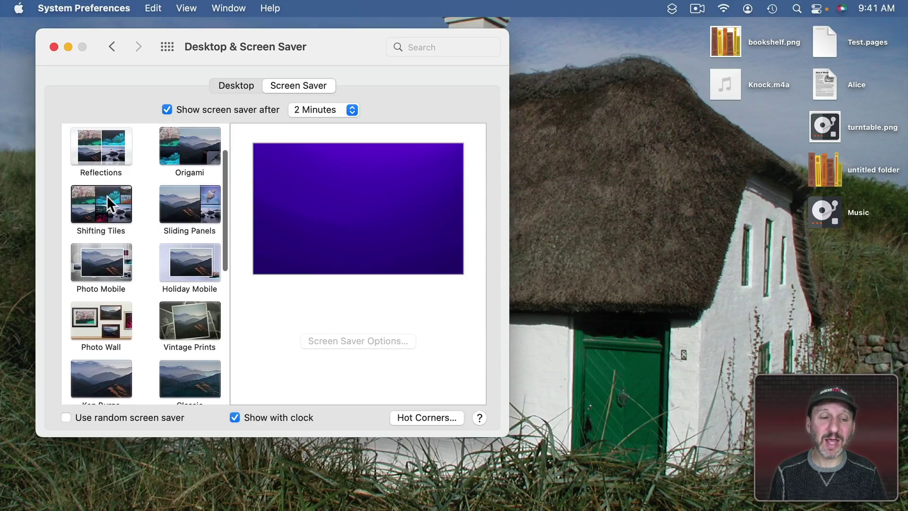
{"action": "scroll", "coordinate": [201, 254], "scroll_direction": "down", "scroll_amount": 10}
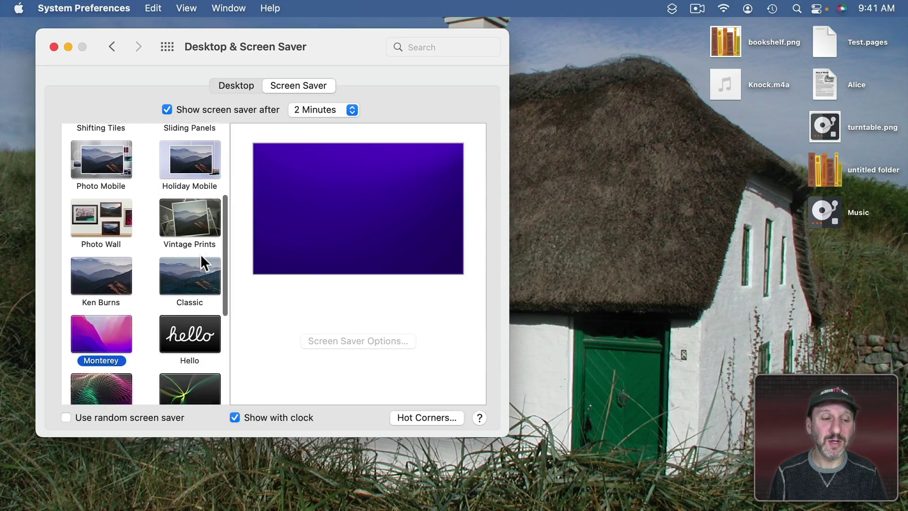
{"action": "scroll", "coordinate": [131, 199], "scroll_direction": "up", "scroll_amount": 5}
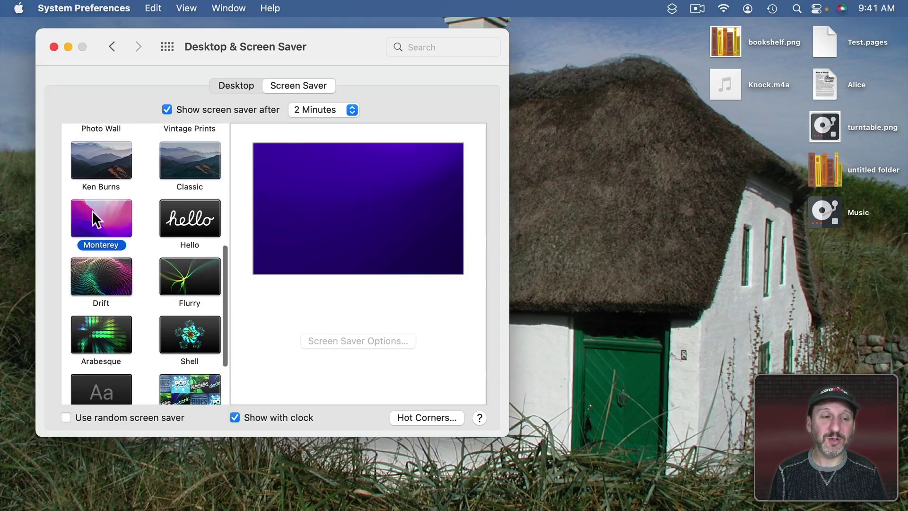
{"action": "mouse_move", "coordinate": [414, 195]}
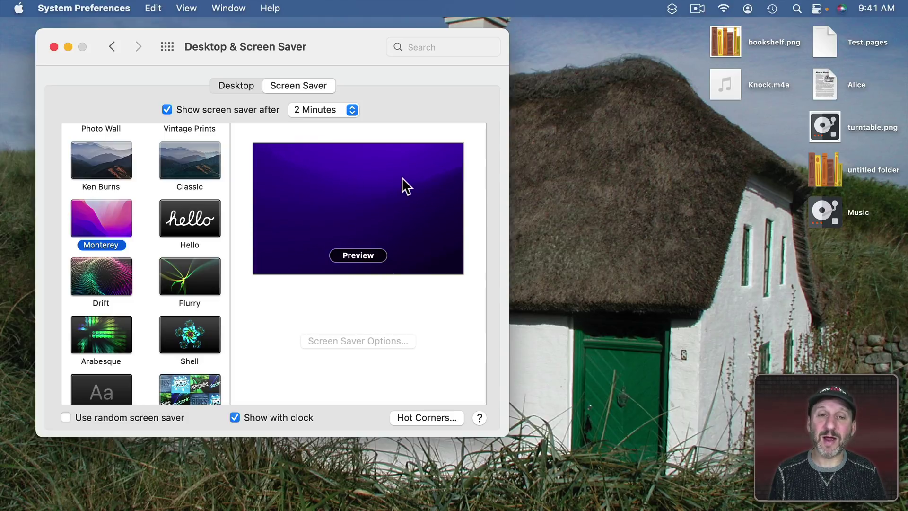
- Try the Hello, Drift, Flurry and Shell screen savers in the small preview, and preview Monterey full screen
{"action": "left_click", "coordinate": [199, 220]}
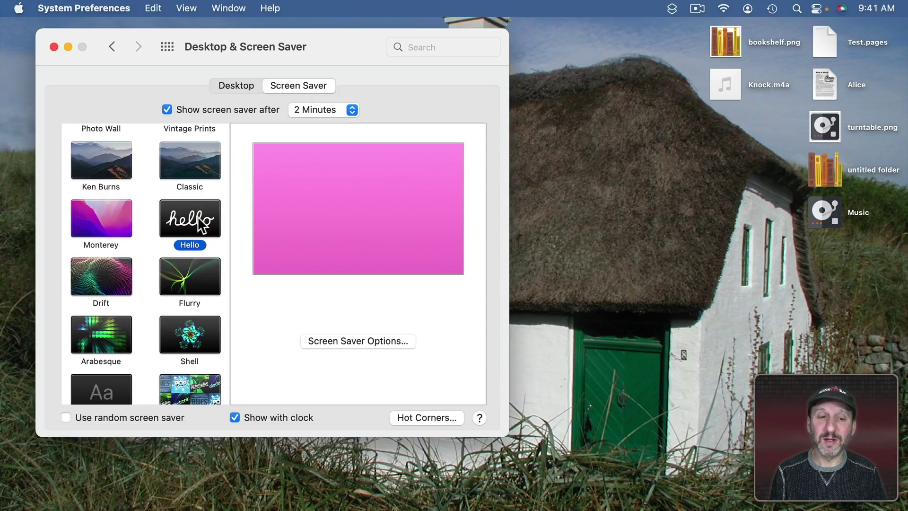
{"action": "mouse_move", "coordinate": [336, 200]}
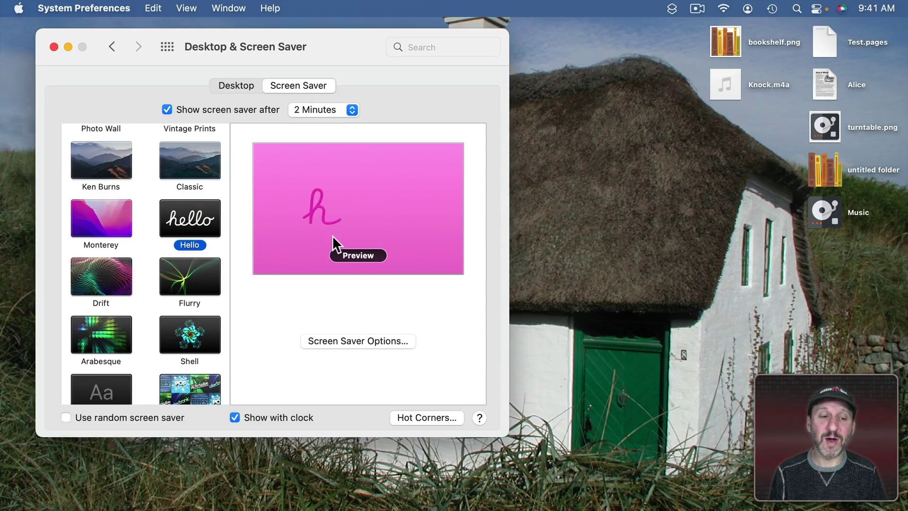
{"action": "left_click", "coordinate": [96, 281]}
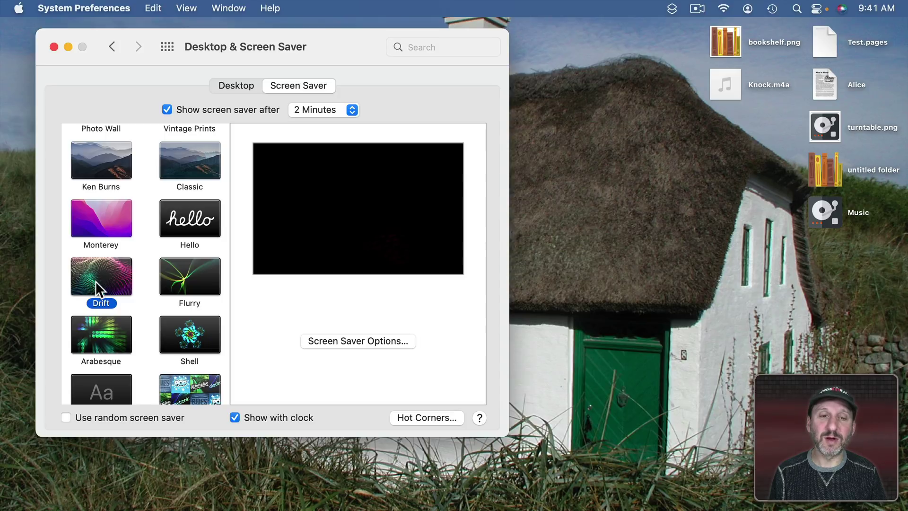
{"action": "left_click", "coordinate": [192, 273]}
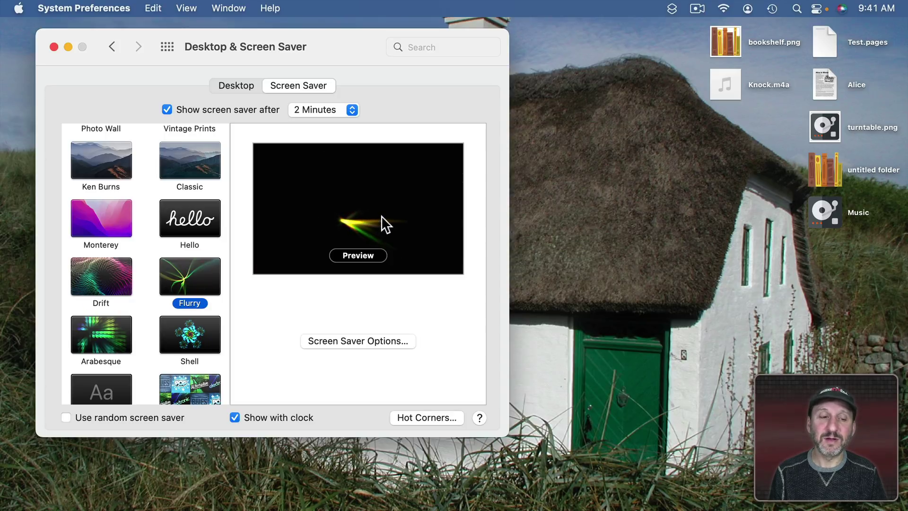
{"action": "left_click", "coordinate": [195, 335]}
{"action": "mouse_move", "coordinate": [377, 207]}
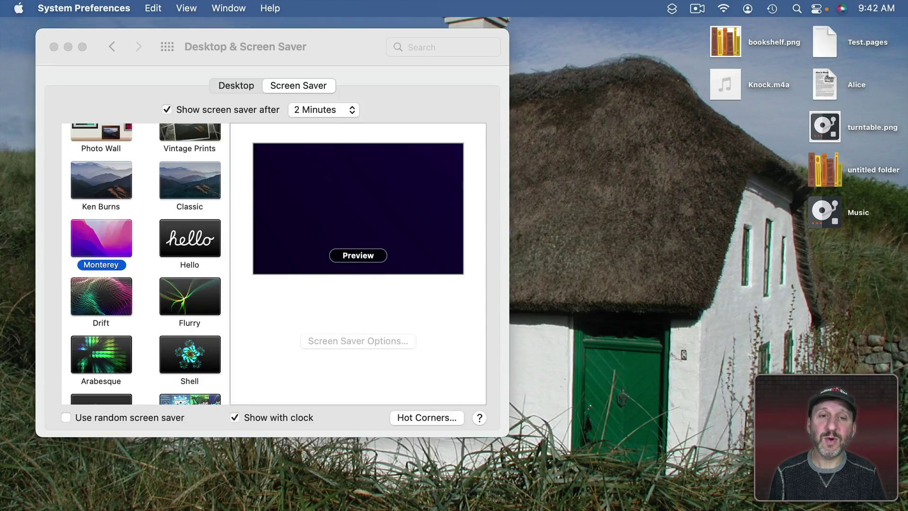
{"action": "left_click", "coordinate": [358, 255]}
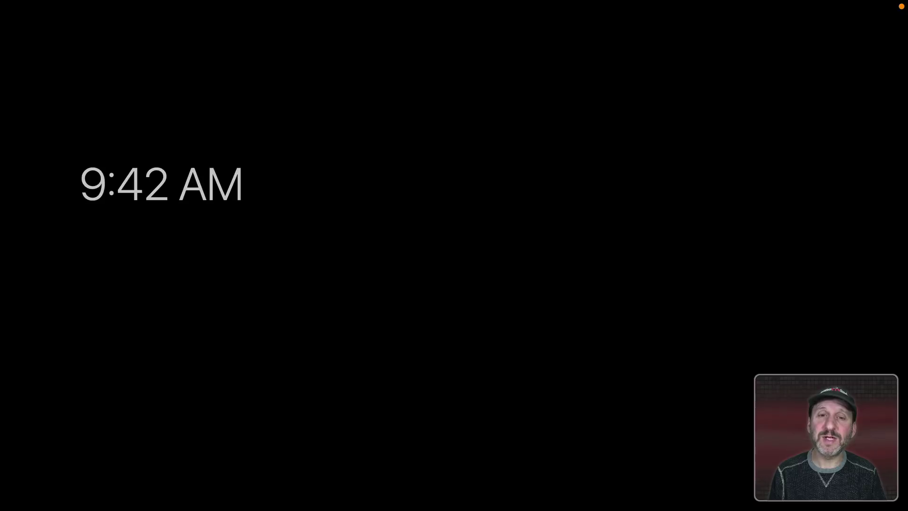